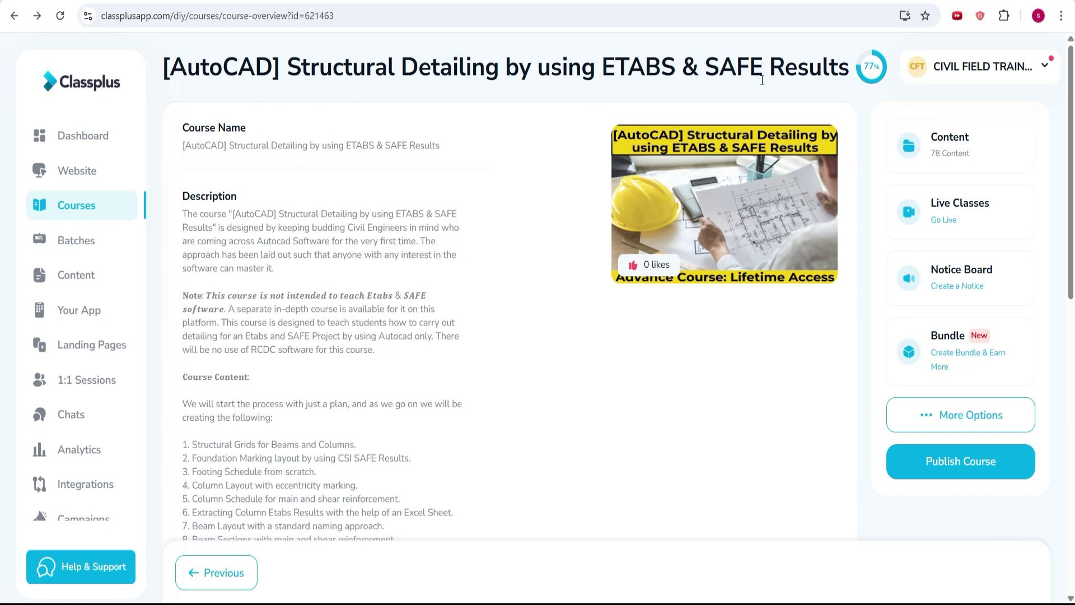
scroll(287, 271, down, 1)
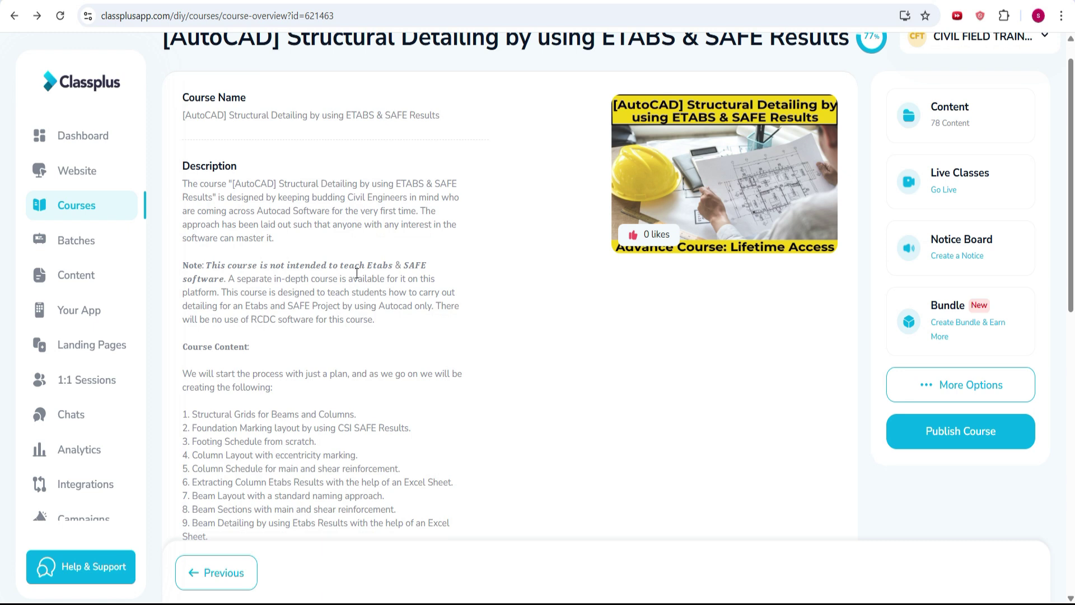
scroll(288, 270, down, 1)
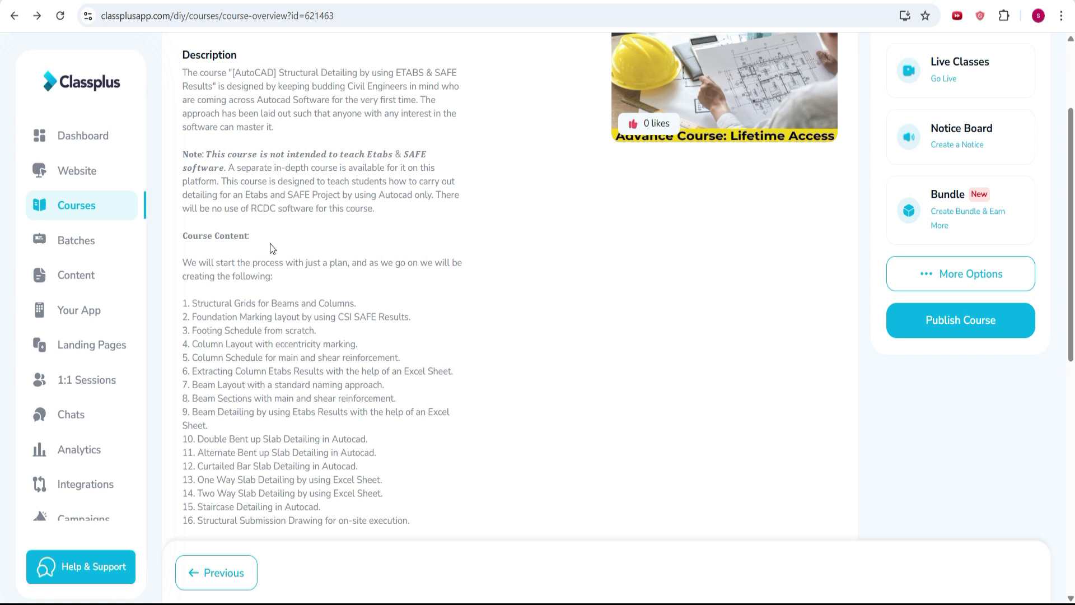
scroll(288, 256, up, 1)
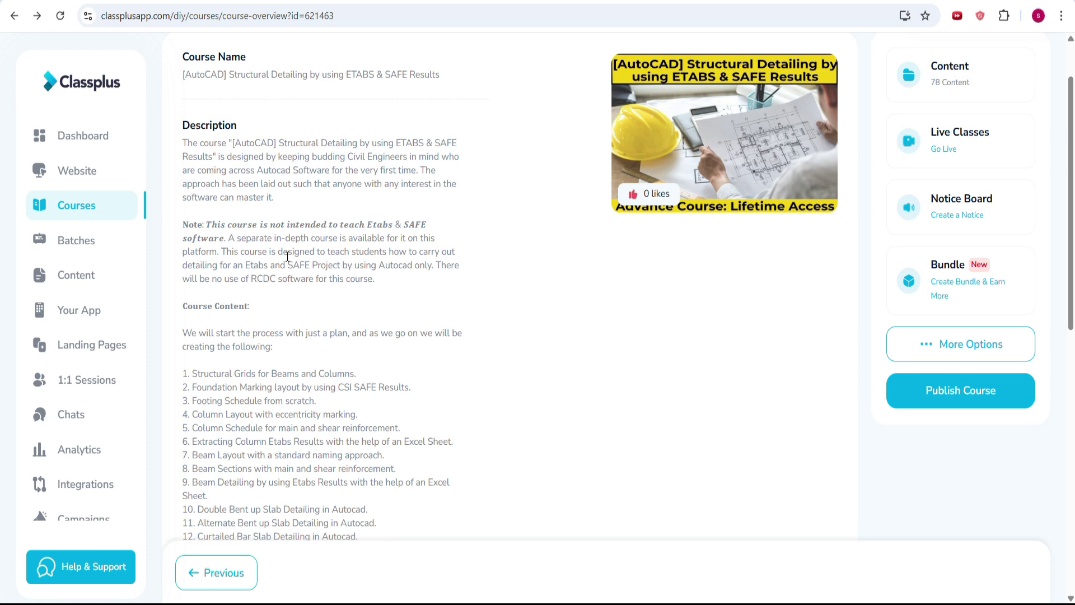
scroll(270, 235, down, 2)
scroll(258, 221, up, 2)
scroll(277, 252, down, 2)
scroll(277, 259, down, 1)
scroll(276, 258, up, 1)
Review the AutoCAD Structural Detailing course description, then bring up its Canva slide deck
key(ctrl+Tab)
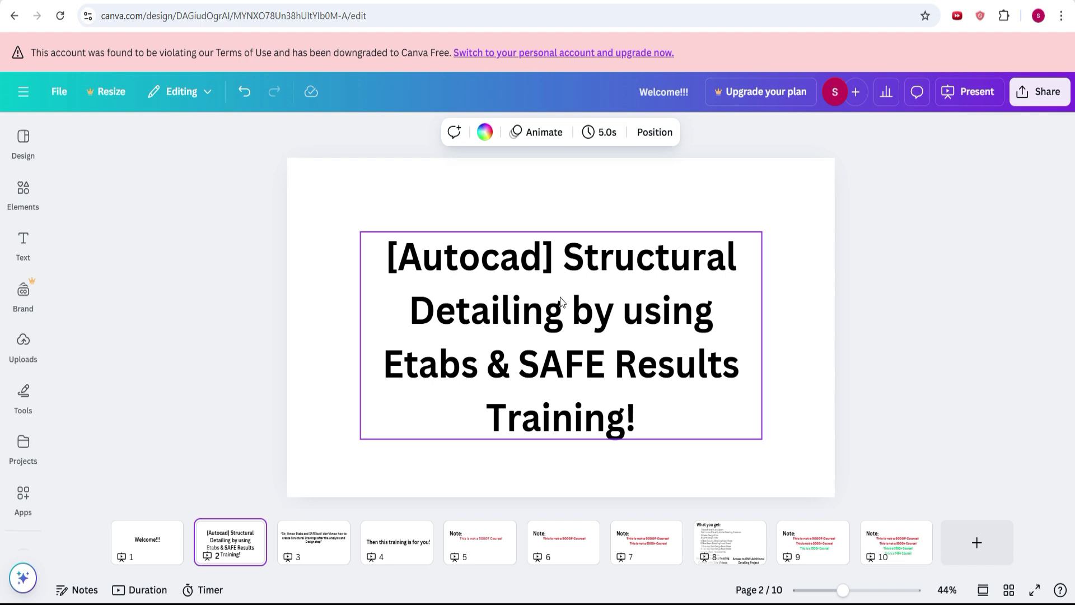
Go to slide 3 of the Canva course presentation
click(319, 554)
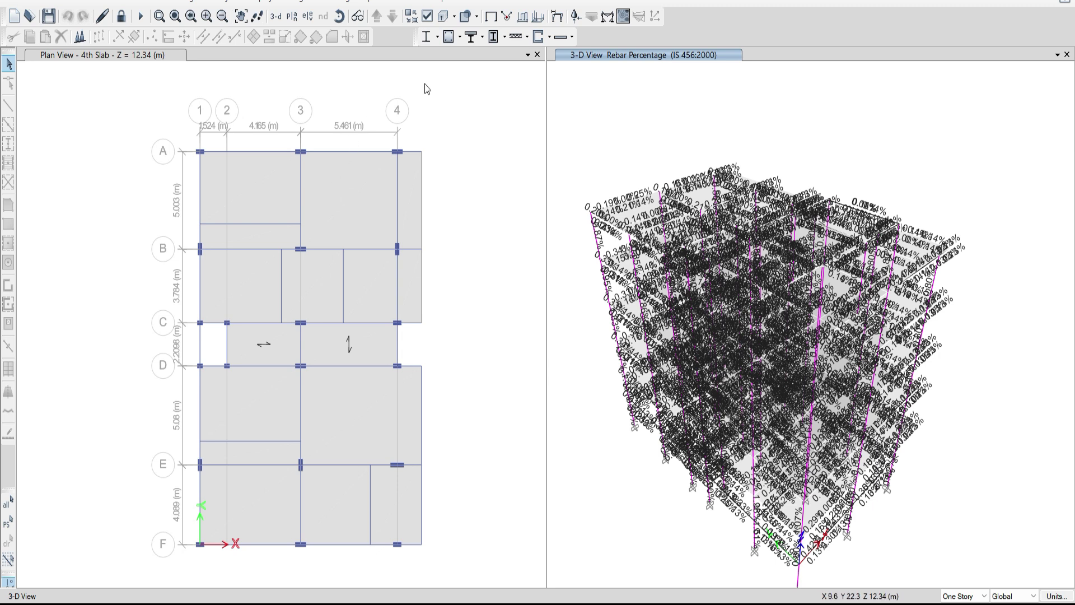
Run Verify All Members Passed and acknowledge that every concrete frame passed
click(449, 37)
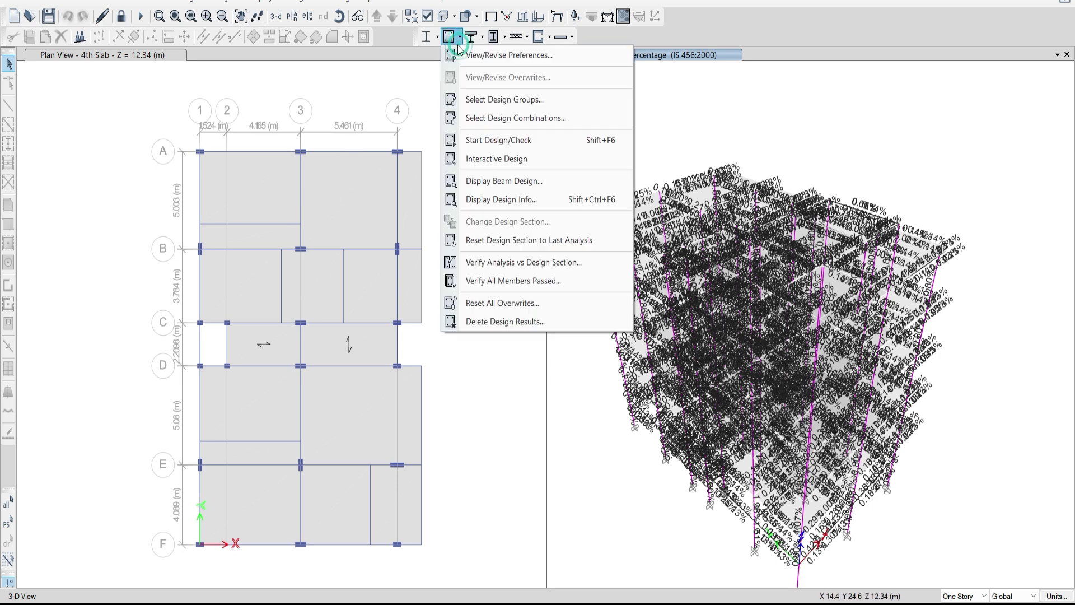
click(511, 280)
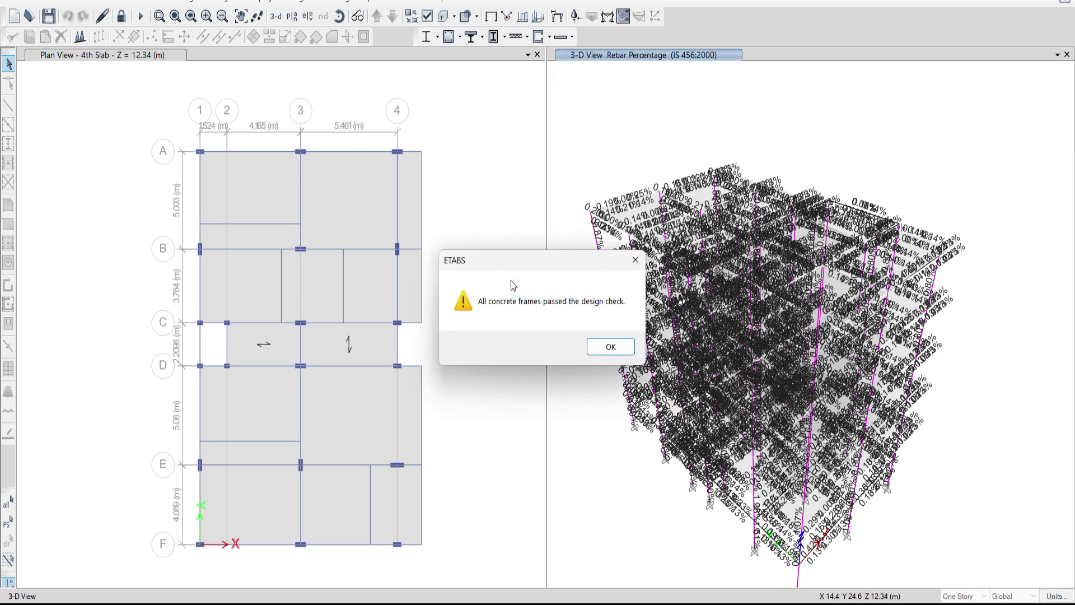
click(611, 347)
scroll(979, 359, up, 2)
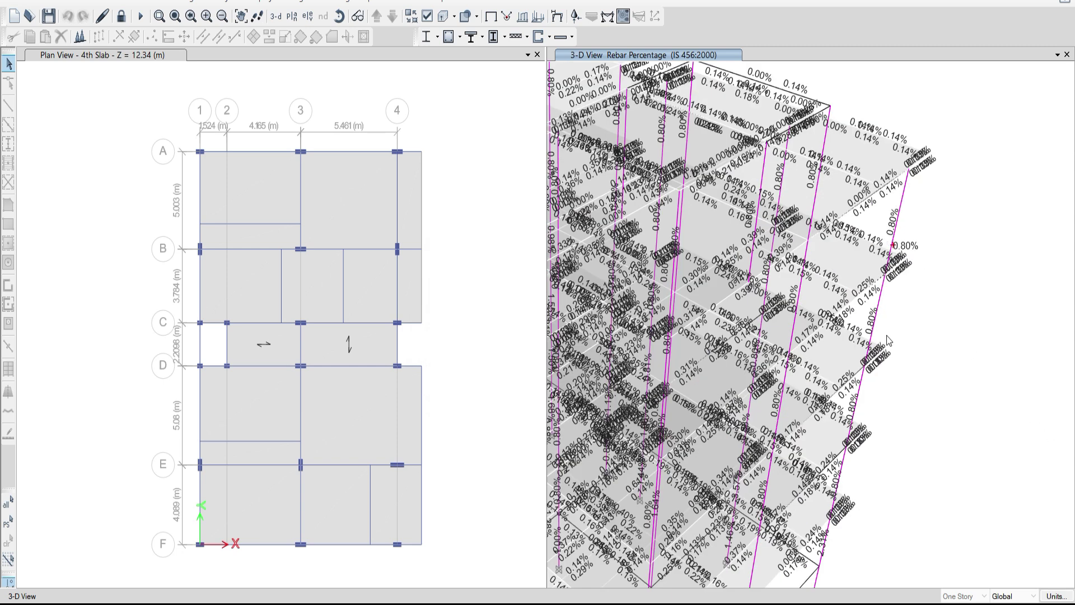
scroll(887, 335, up, 2)
scroll(971, 386, down, 1)
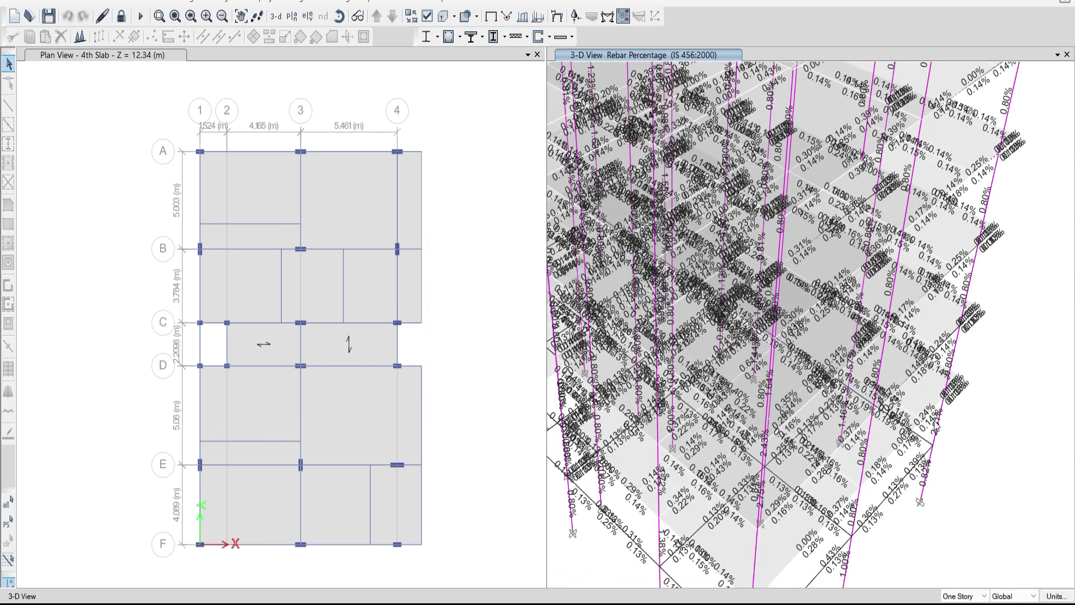
scroll(918, 509, down, 3)
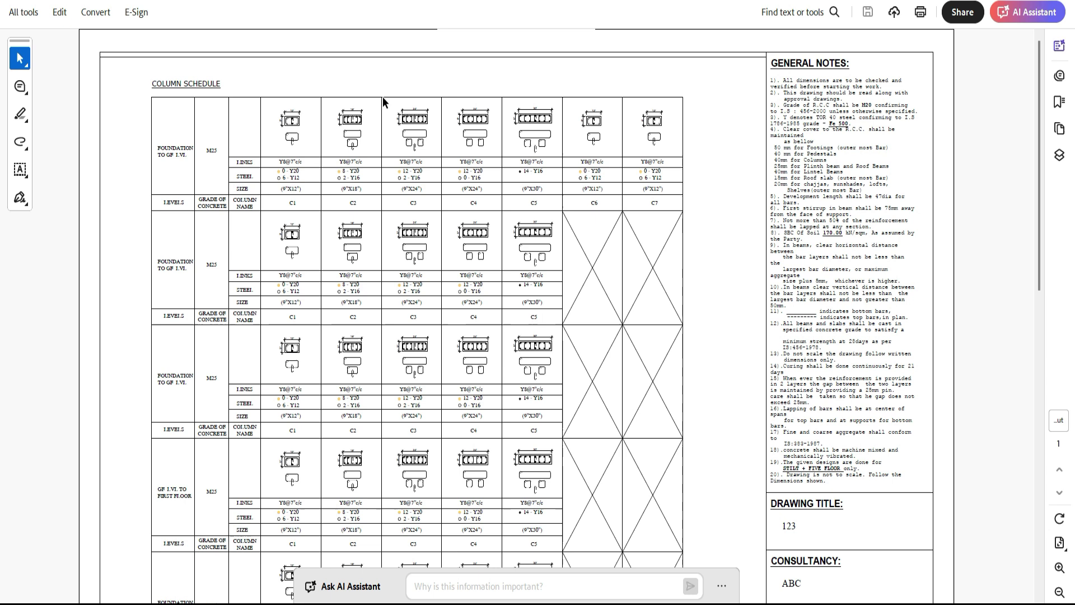
scroll(808, 257, down, 2)
scroll(817, 460, down, 1)
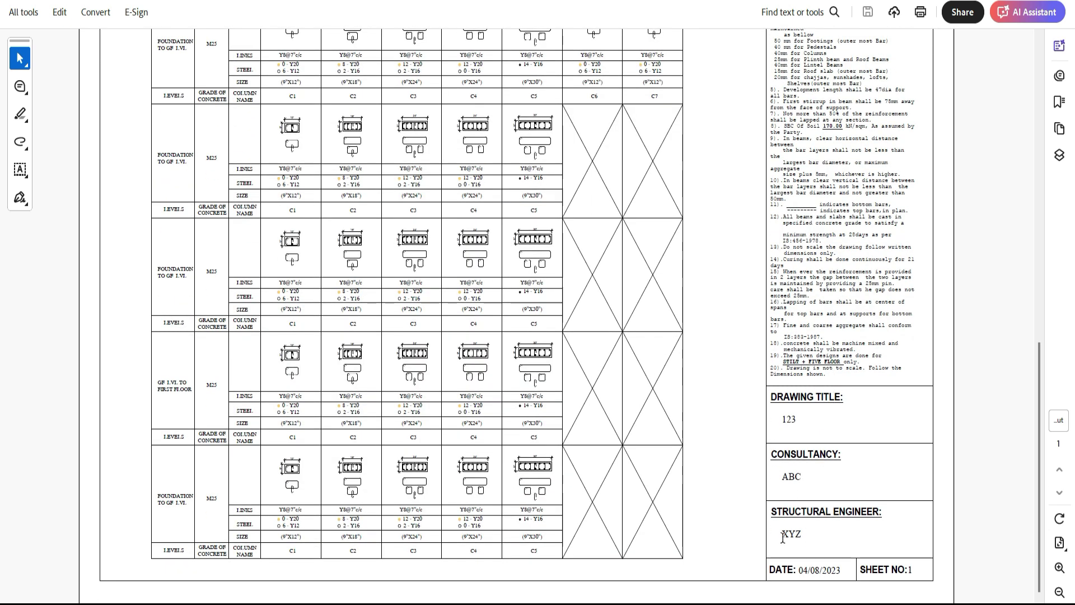
Select the drawing title and page through the column schedule, footing marking and slab sheets
click(788, 418)
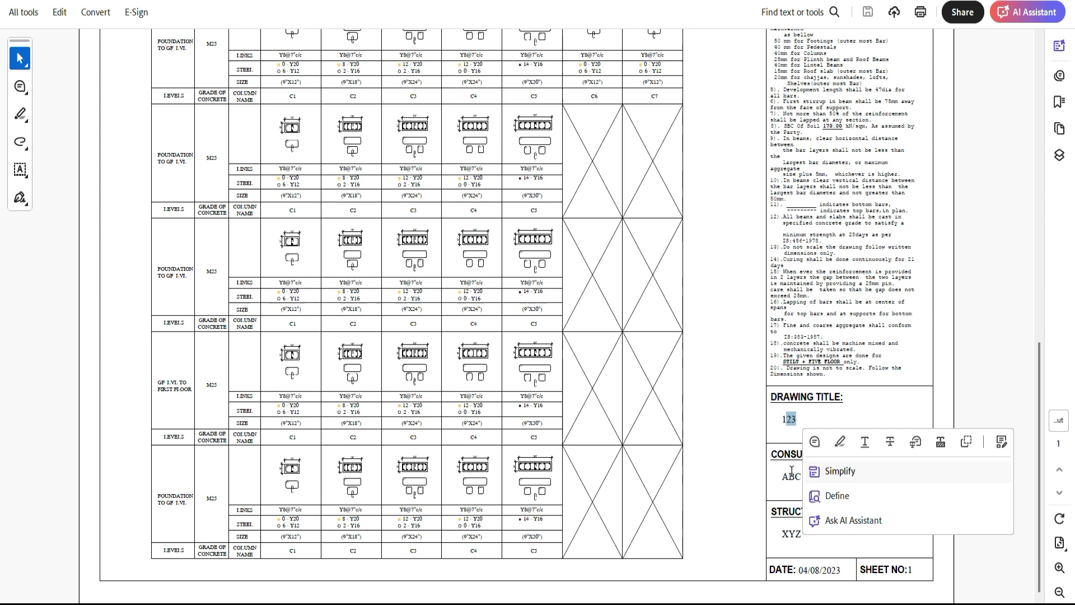
click(747, 386)
scroll(747, 386, up, 1)
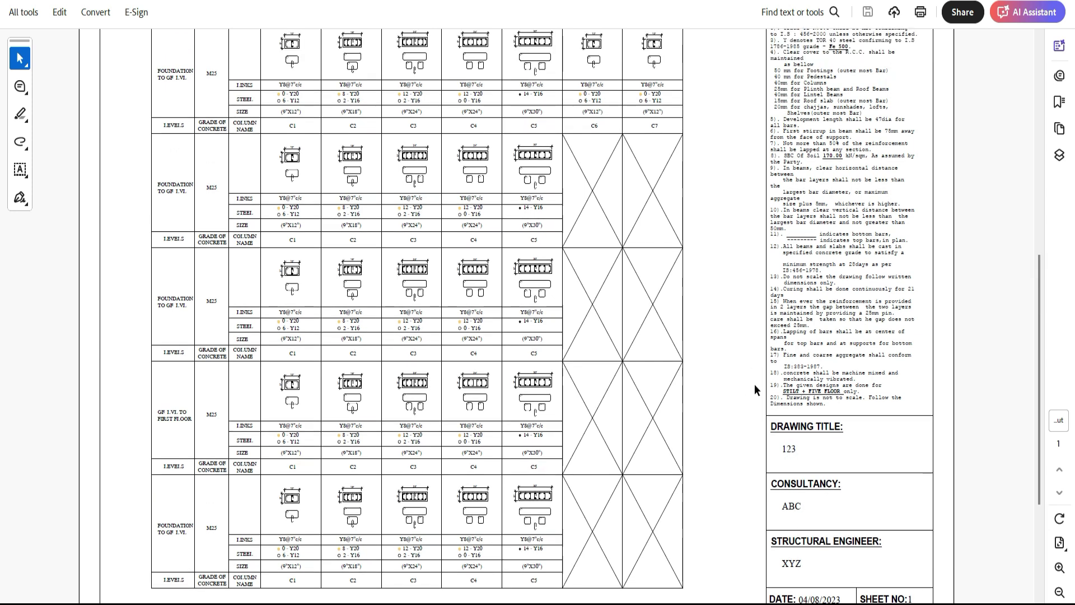
scroll(736, 350, up, 2)
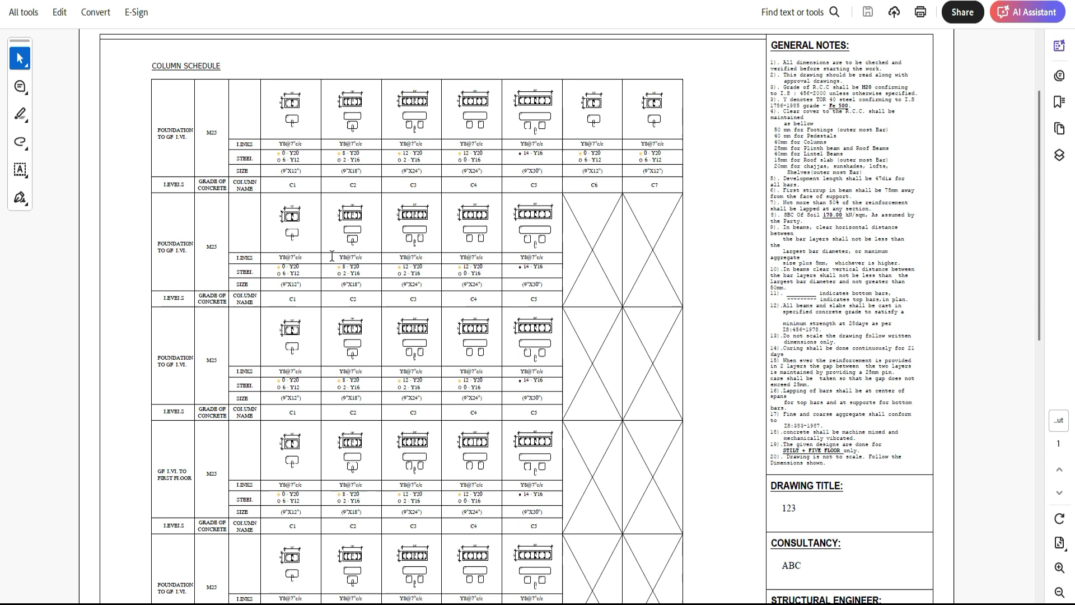
key(Page_Down)
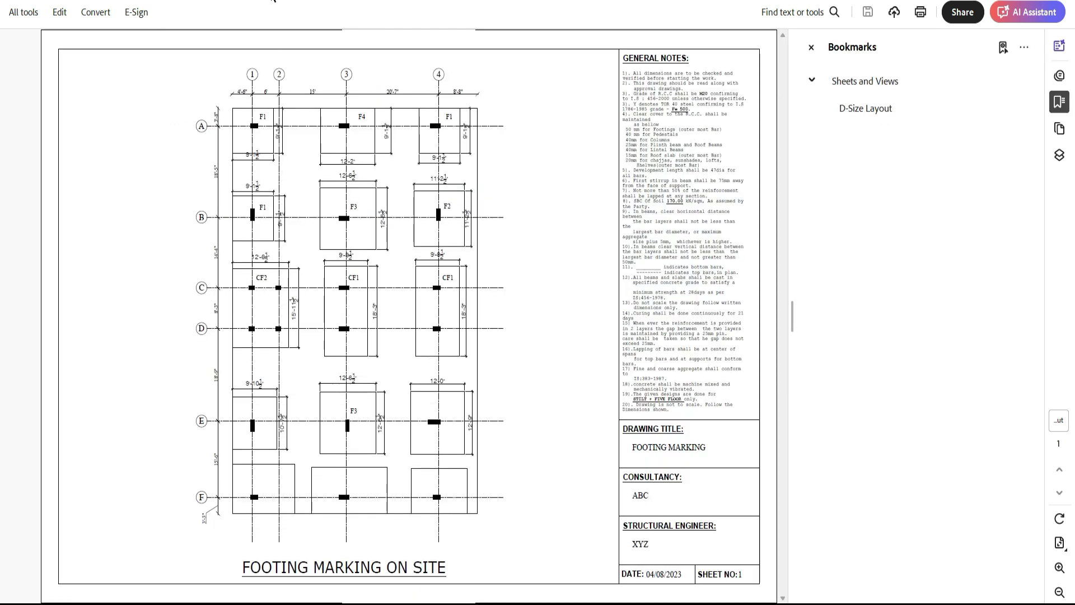
key(Page_Down)
key(Page_Up)
key(Page_Up)
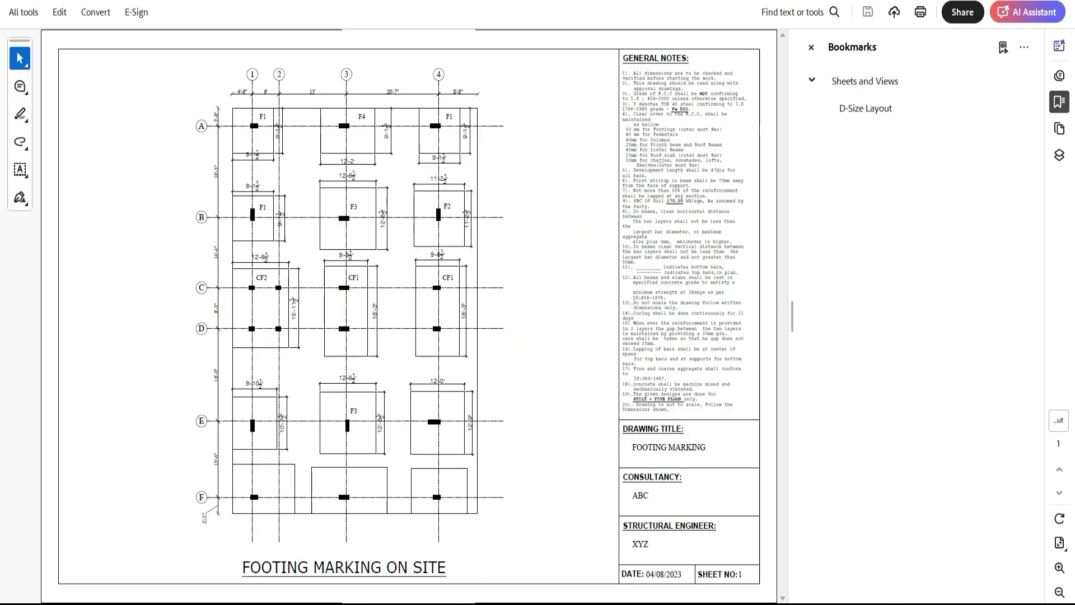
key(Page_Down)
key(Page_Down)
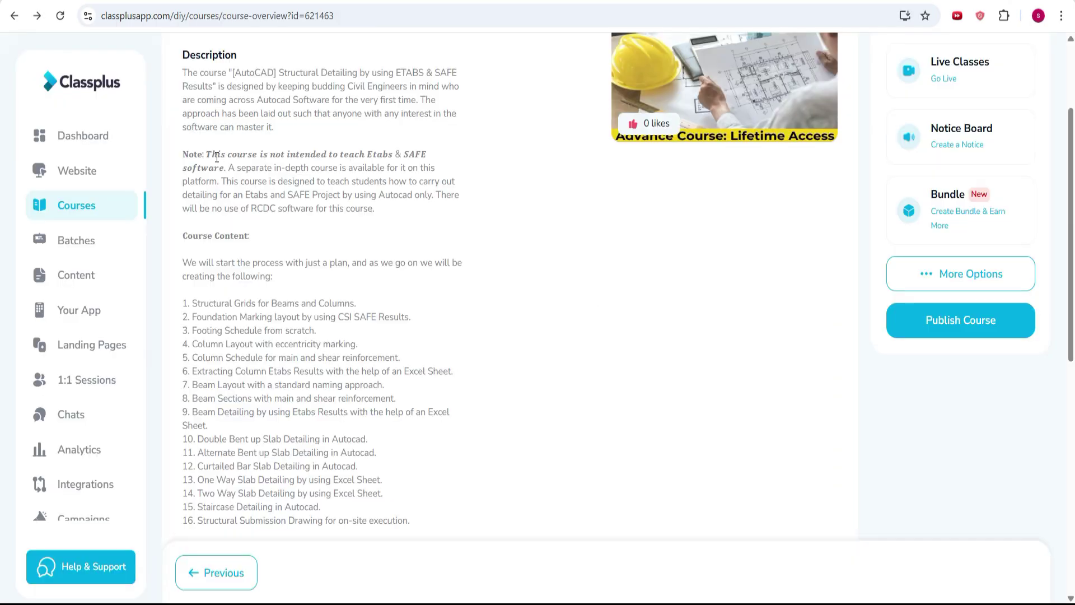
Highlight the notes that Etabs, SAFE and RCDC aren't taught, then bring up AutoCAD's 0.Base File
mouse_move(206, 154)
mouse_down()
mouse_move(400, 151)
mouse_move(231, 167)
mouse_up()
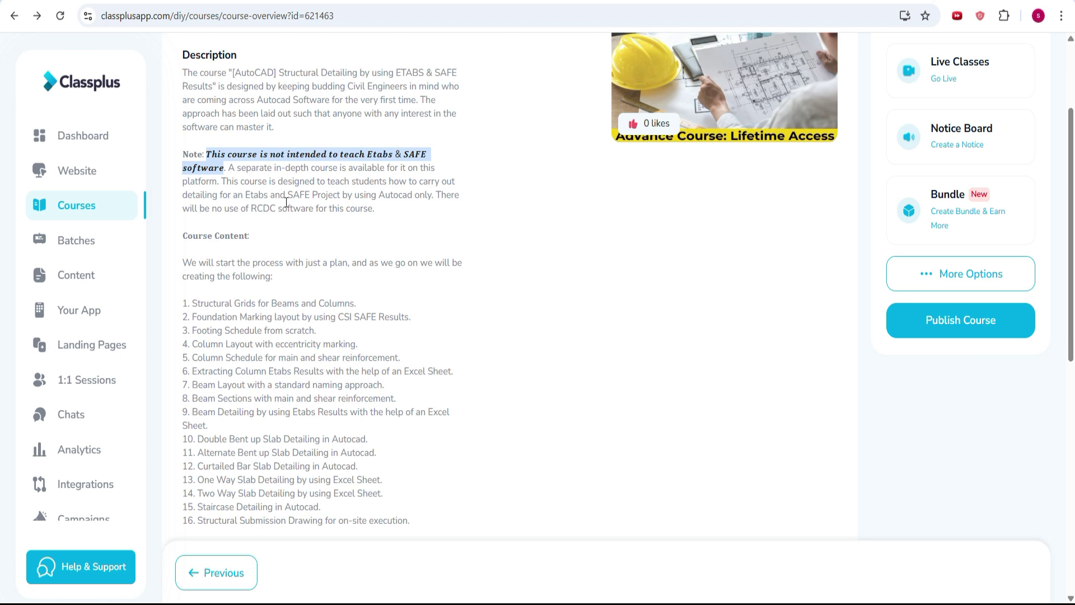
click(286, 202)
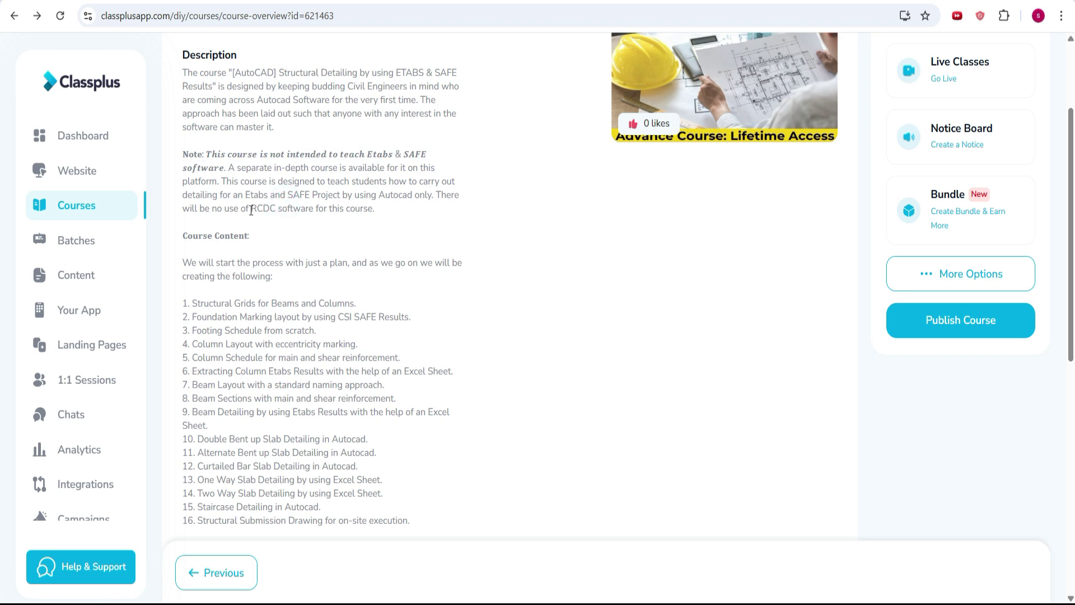
drag(251, 210, 372, 205)
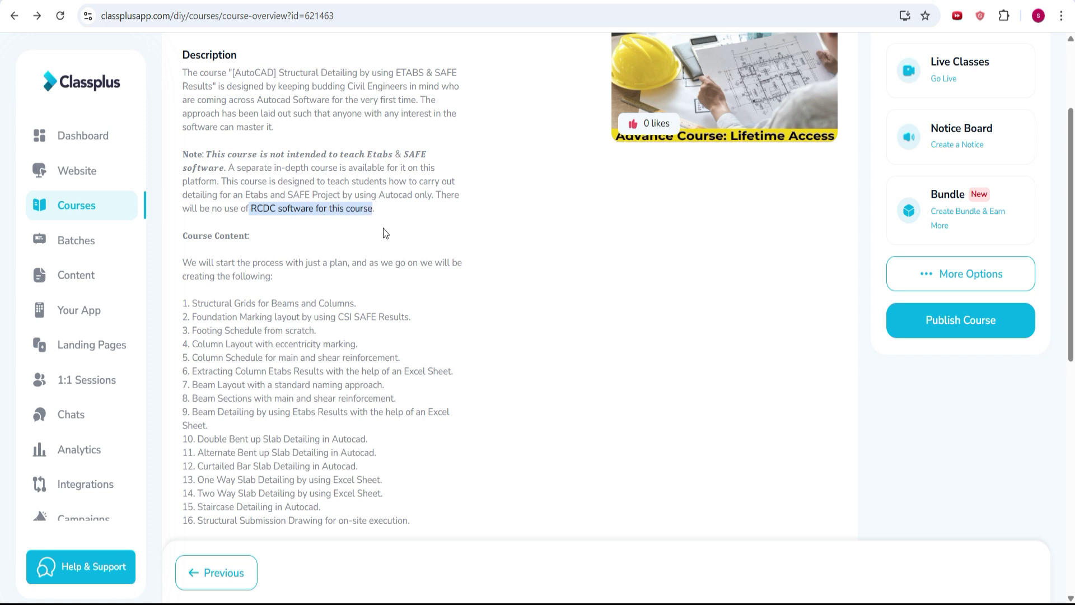
click(347, 233)
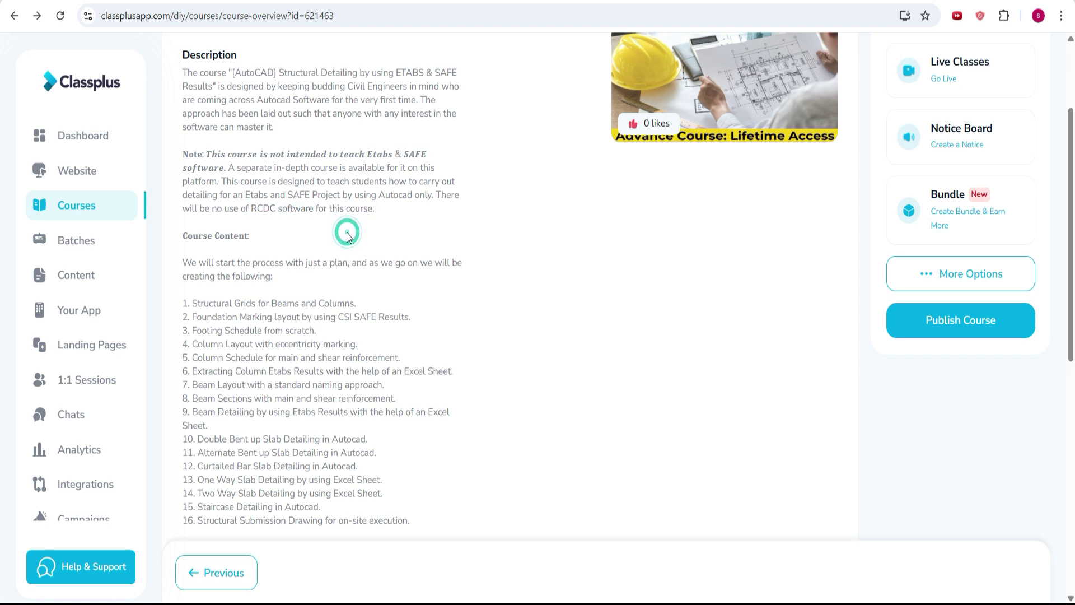
scroll(347, 236, up, 2)
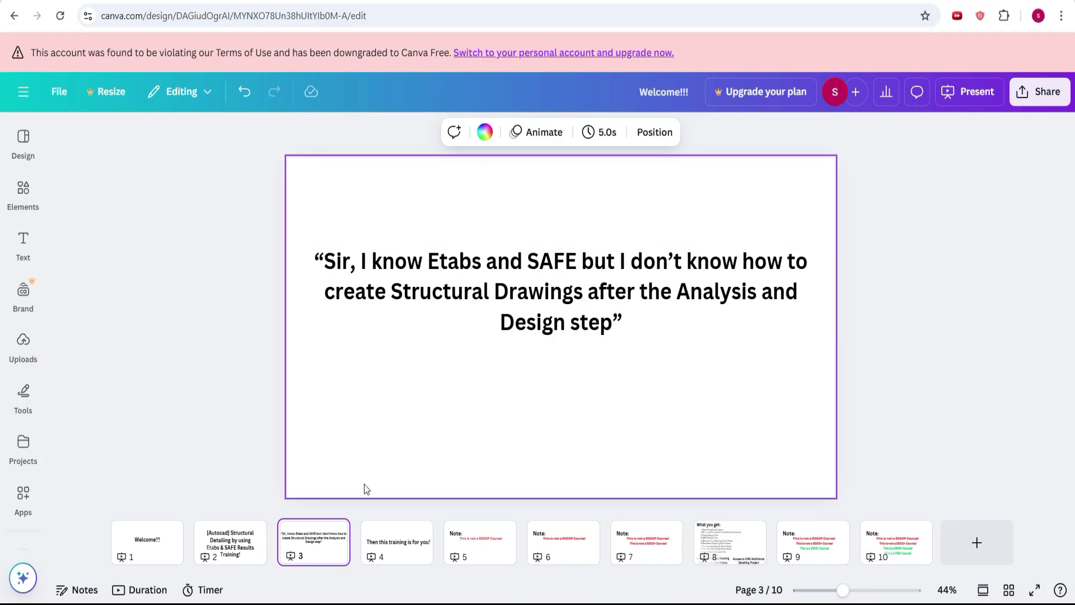
click(224, 559)
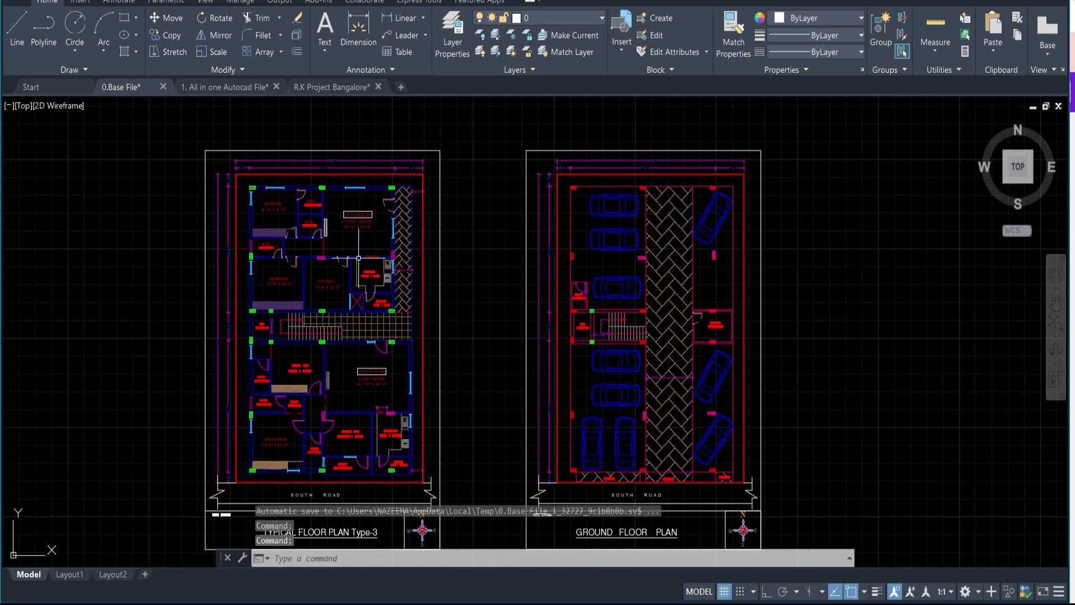
Look over the floor plans and the R.K Project Bangalore drawing, then pan to the footing layouts
click(710, 380)
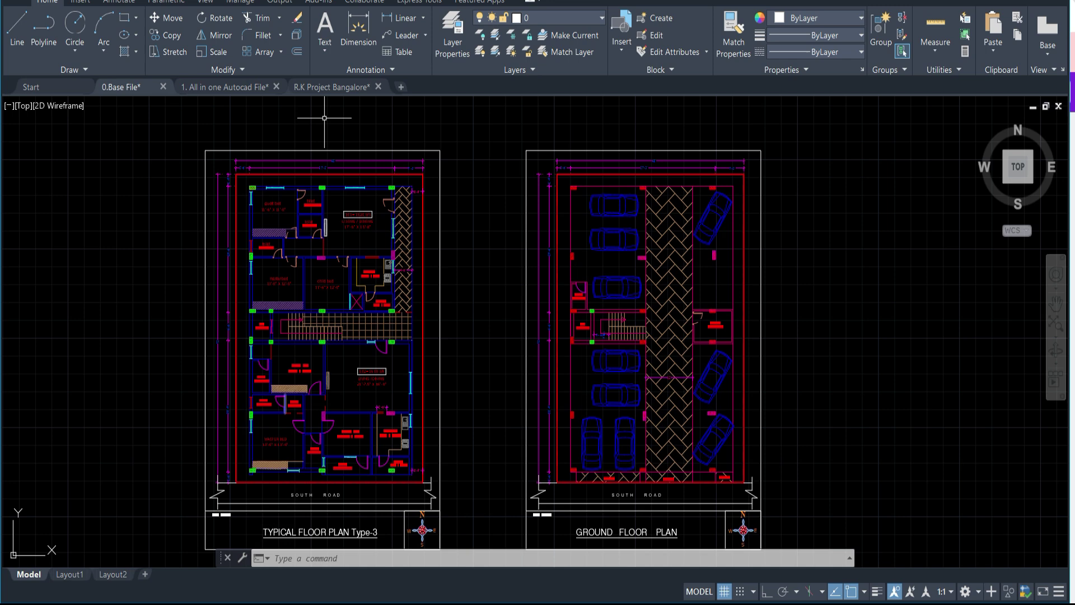
click(333, 88)
scroll(285, 172, down, 2)
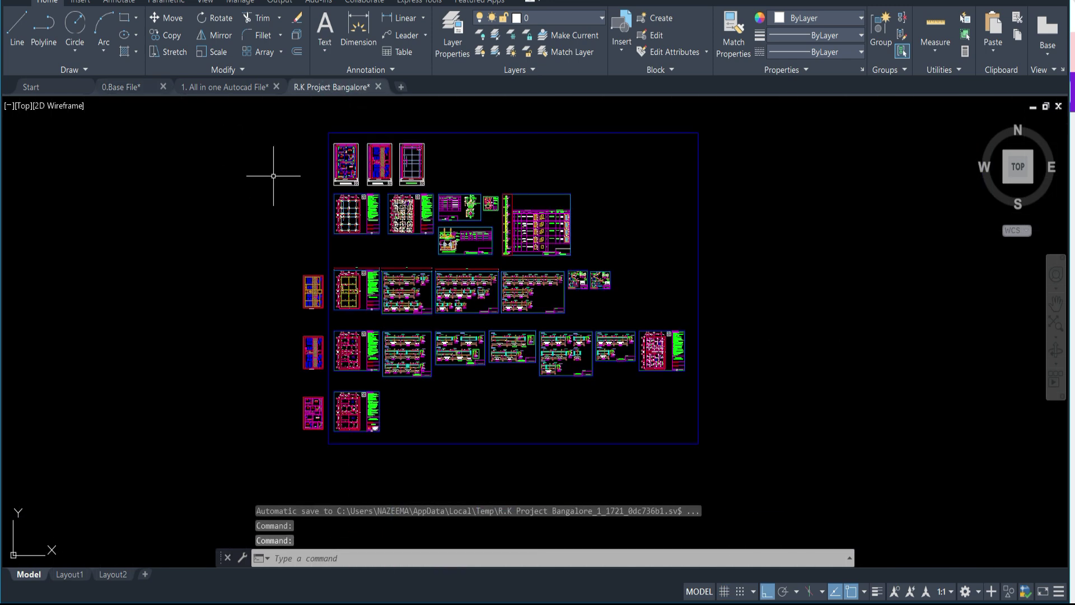
scroll(416, 262, up, 2)
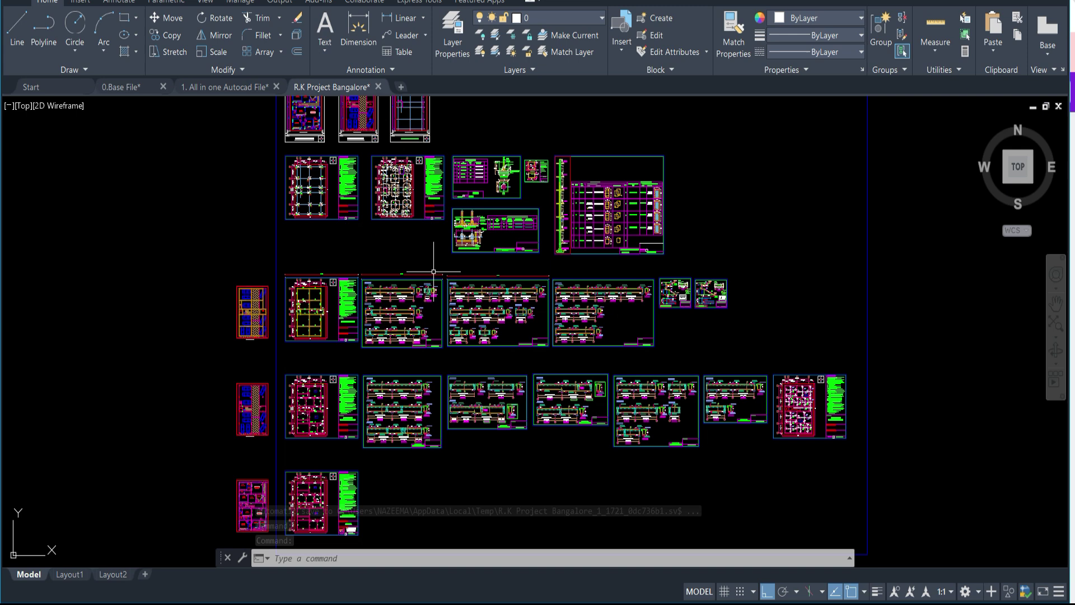
scroll(216, 118, up, 3)
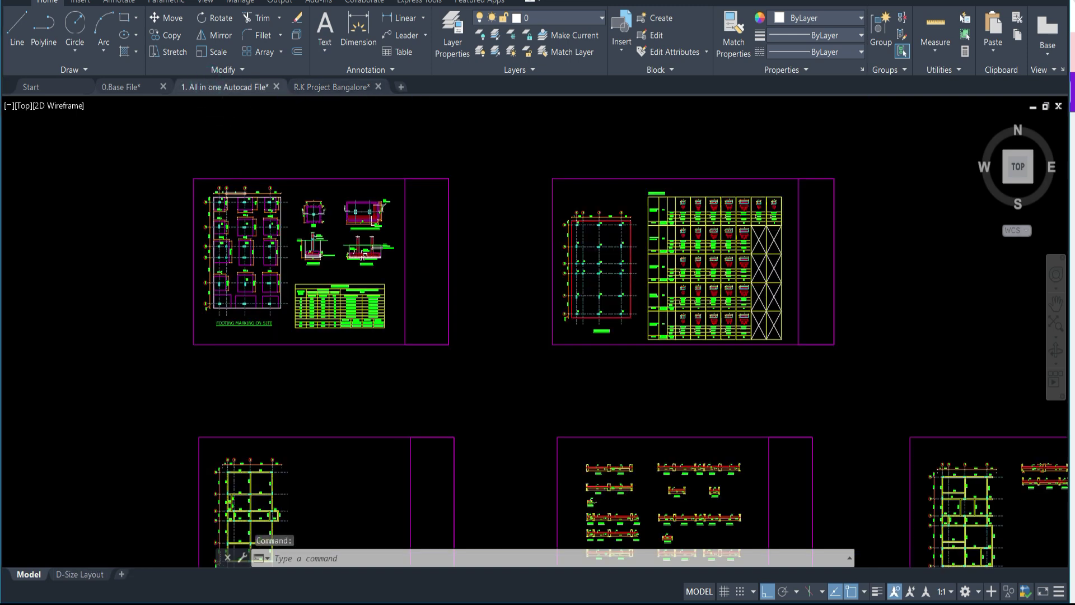
scroll(252, 319, up, 2)
scroll(257, 328, down, 3)
scroll(541, 313, up, 2)
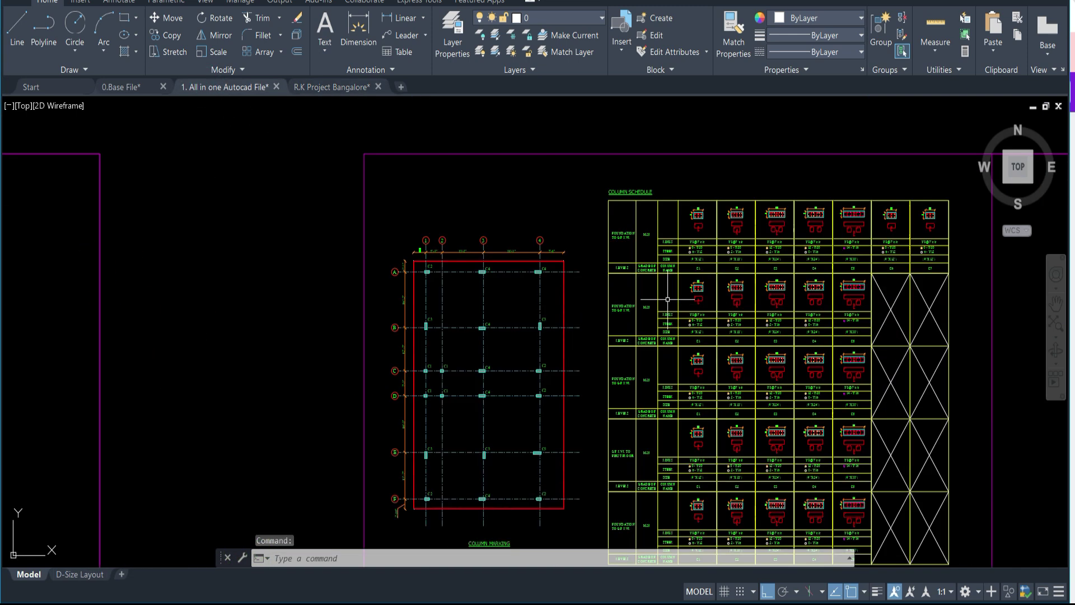
scroll(668, 299, up, 2)
scroll(635, 281, up, 2)
scroll(636, 281, down, 3)
scroll(342, 252, down, 3)
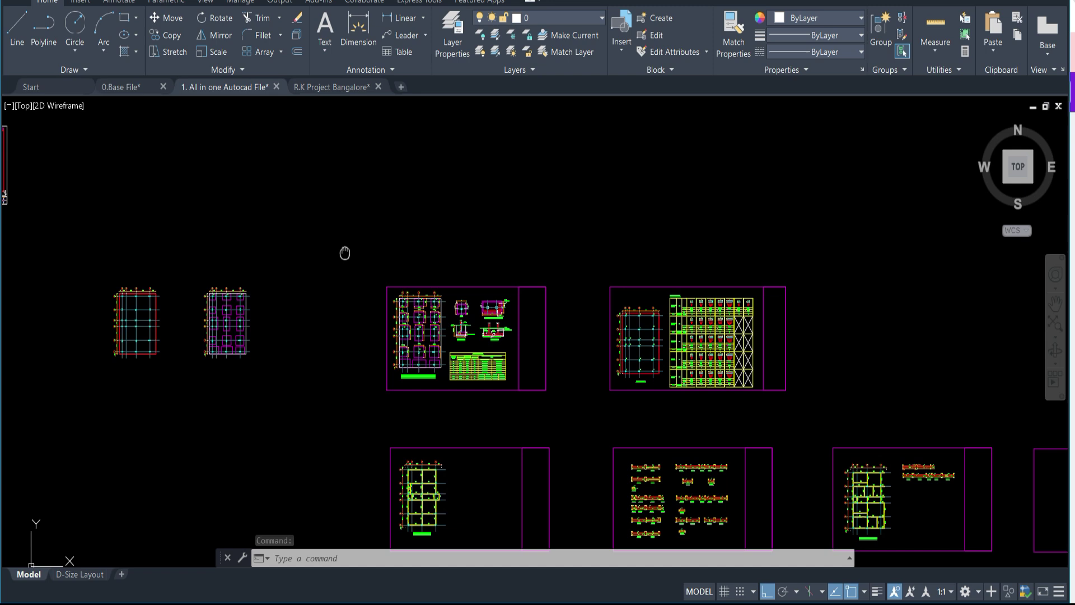
drag(343, 252, 327, 228)
scroll(277, 289, up, 1)
click(144, 259)
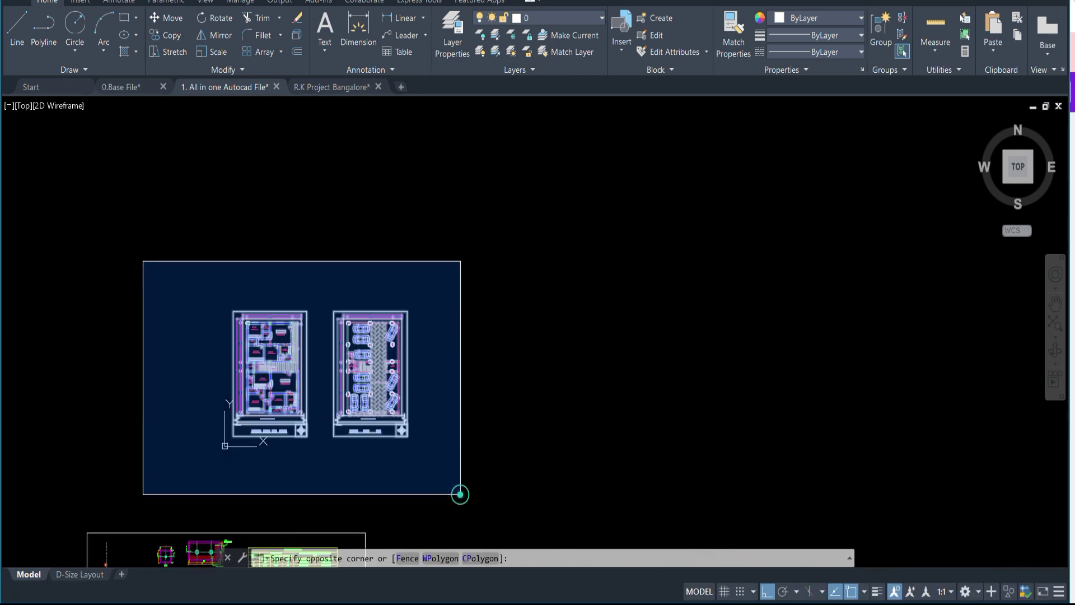
scroll(353, 395, up, 3)
drag(265, 264, 367, 232)
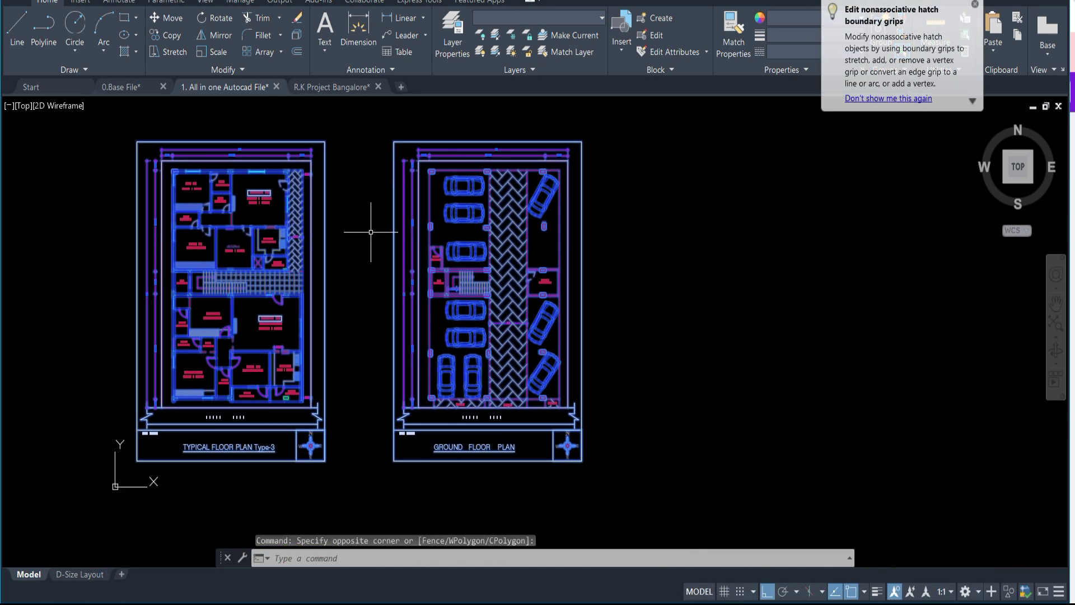
key(Escape)
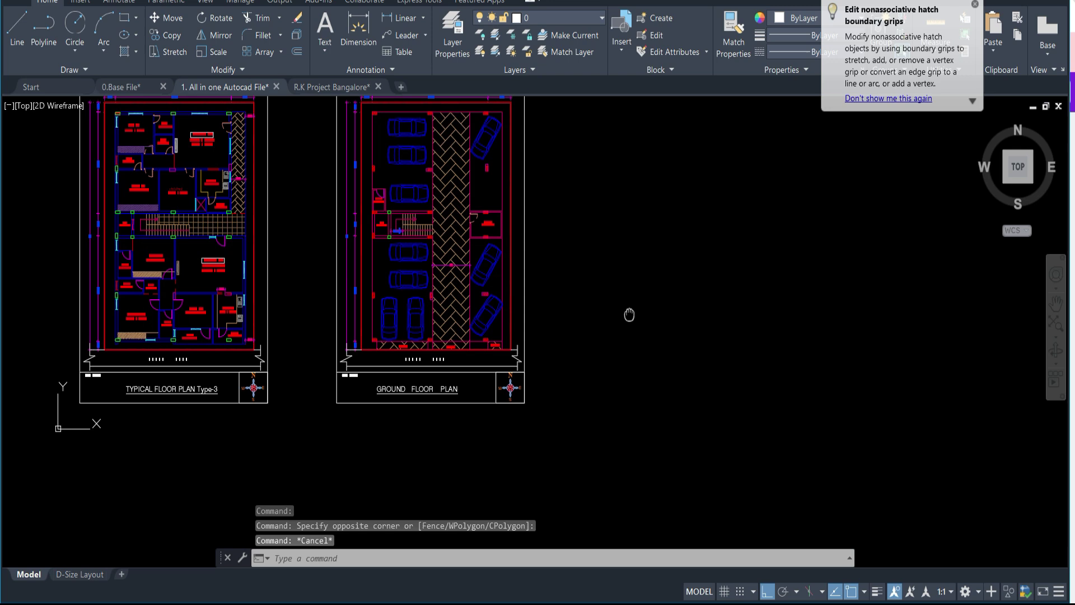
scroll(629, 312, down, 3)
scroll(492, 232, down, 1)
drag(476, 257, 313, 208)
scroll(479, 385, up, 1)
scroll(413, 258, up, 2)
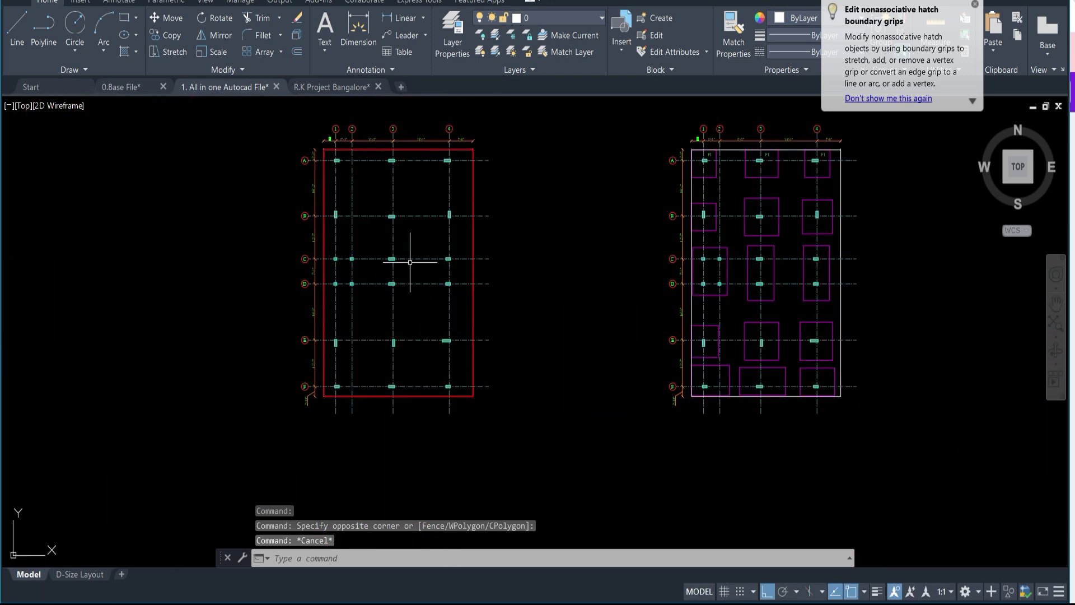
scroll(504, 369, down, 1)
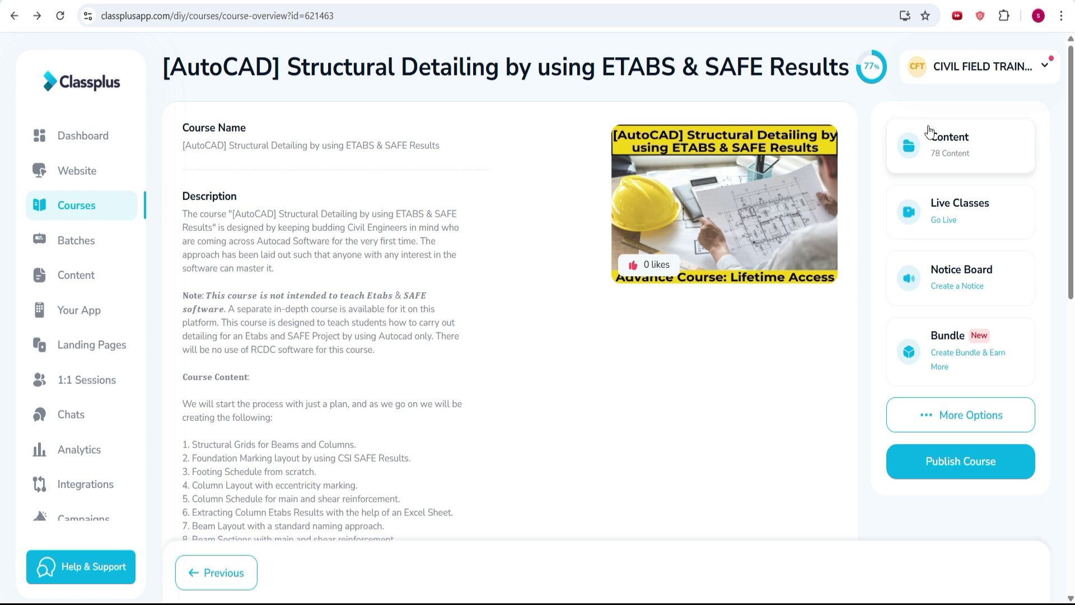
Open the course Content page and its Autocad Detailing Course [English] folder
click(927, 142)
click(413, 377)
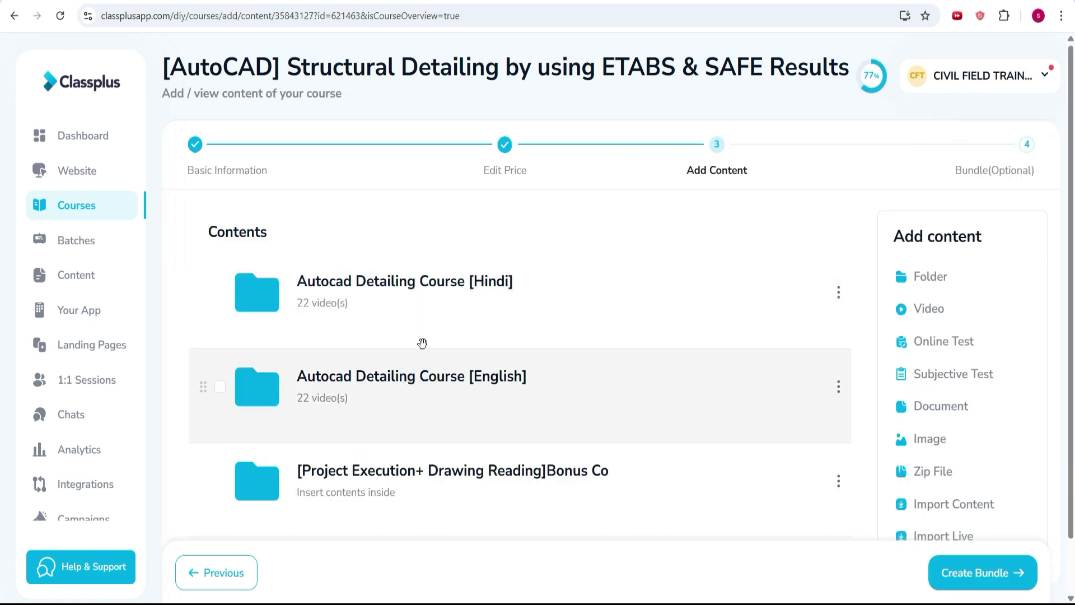
scroll(430, 339, down, 2)
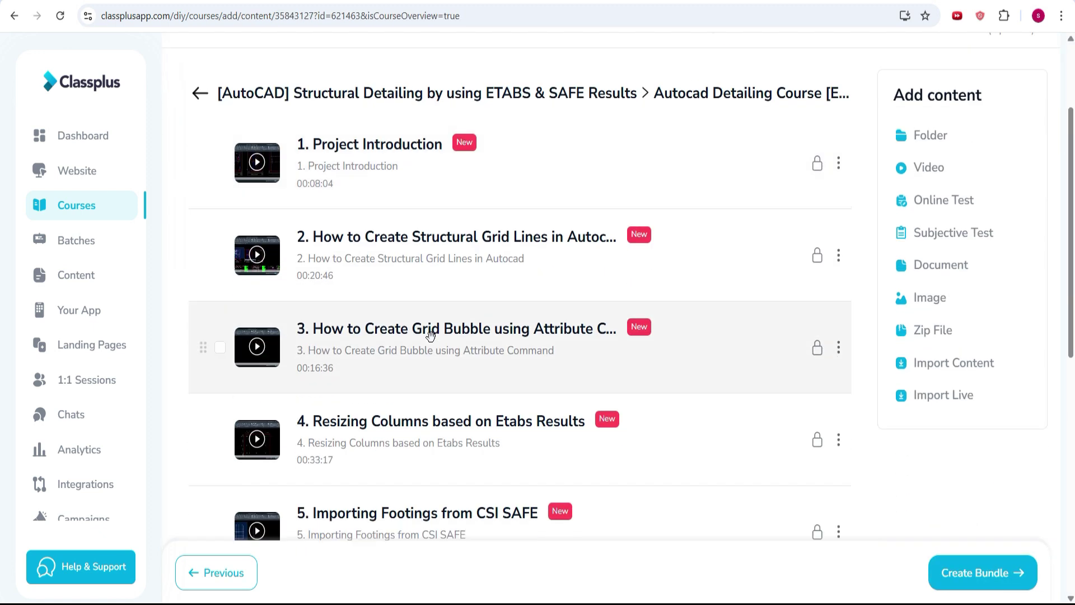
scroll(452, 228, down, 1)
scroll(477, 217, up, 1)
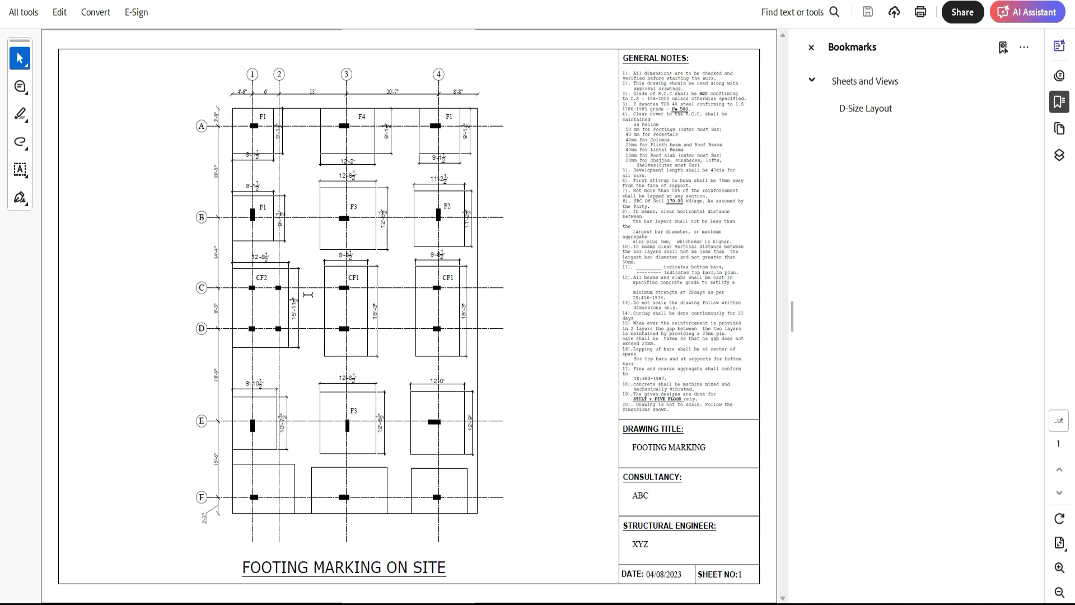
Close the Bookmarks panel beside the footing marking sheet
click(811, 48)
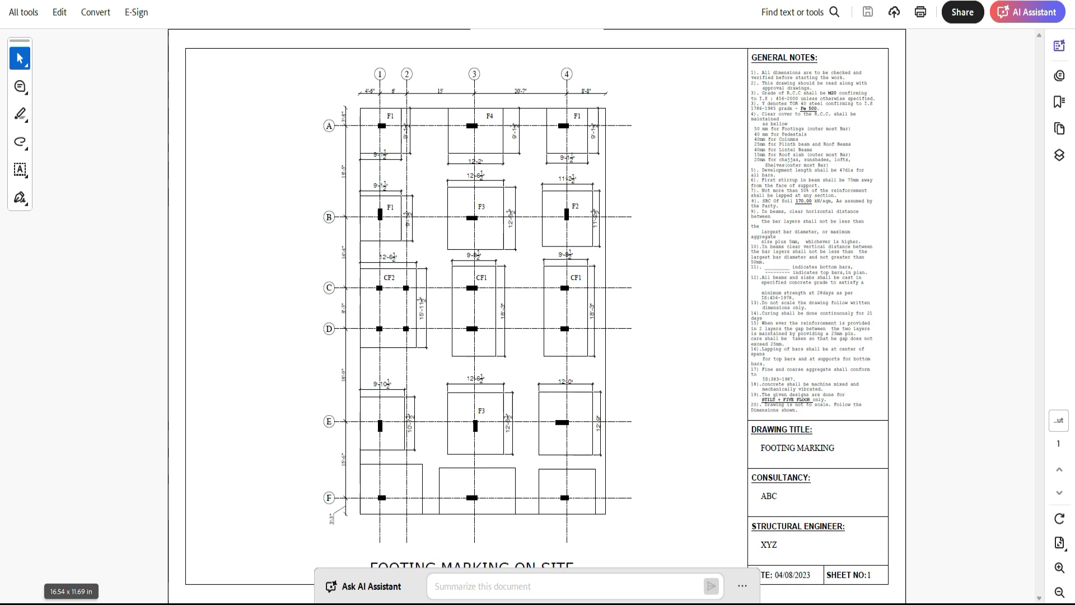
Browse the Material folder's 0.Base File, All in one Autocad File and Etabs Files
click(251, 538)
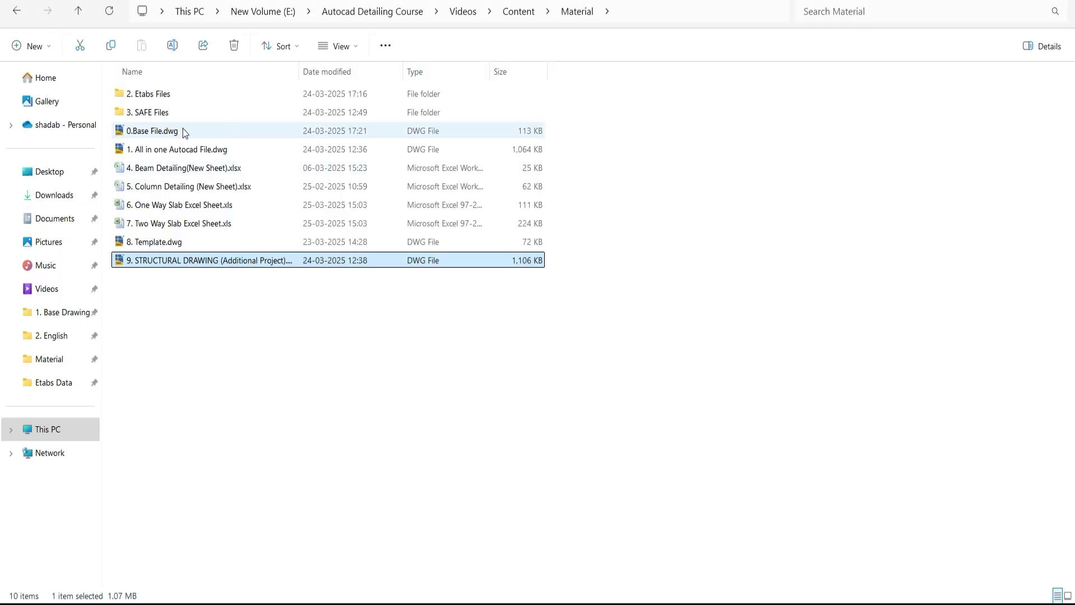
click(168, 130)
click(175, 149)
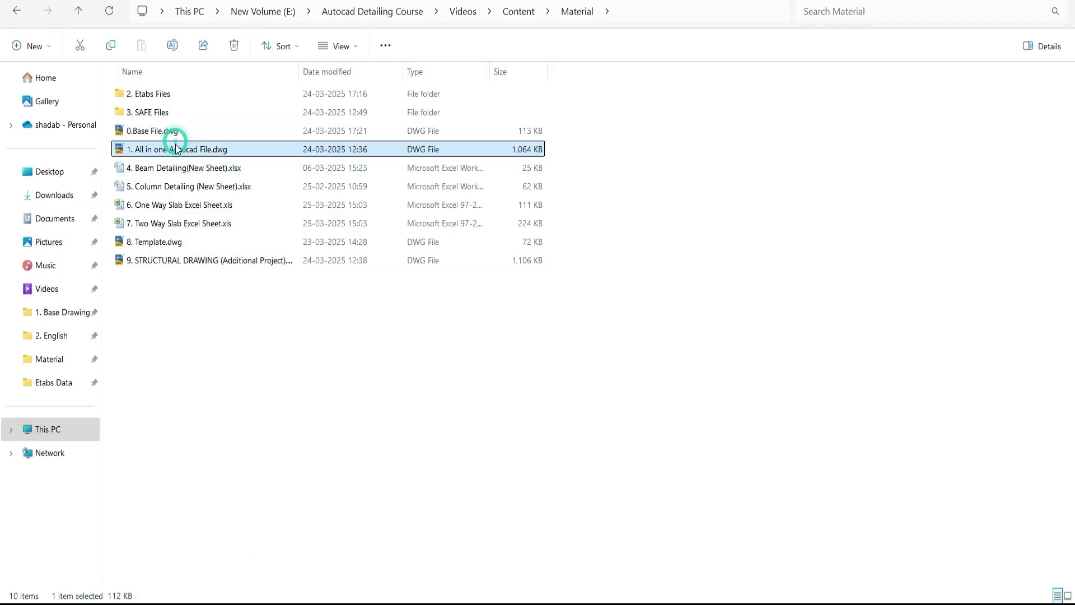
click(159, 93)
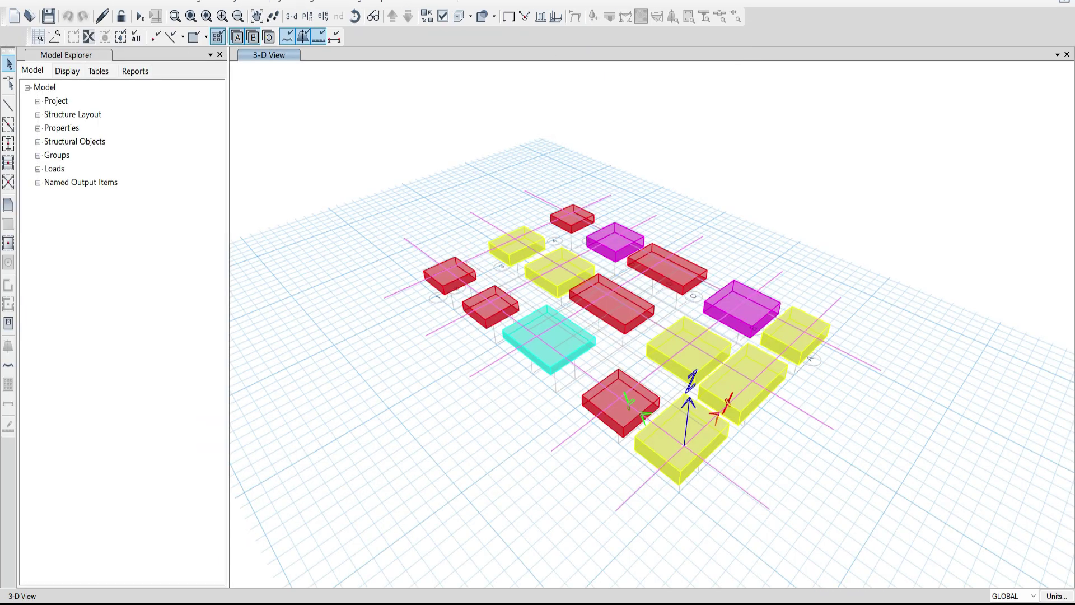
Select the Column Detailing spreadsheet and bring its Excel workbook forward
click(281, 555)
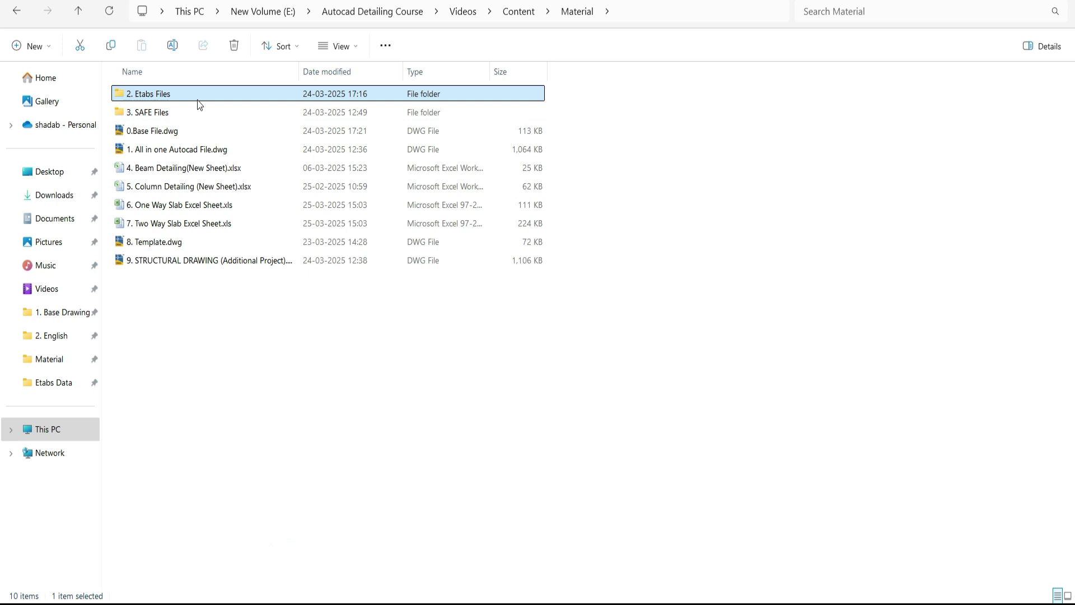
click(193, 168)
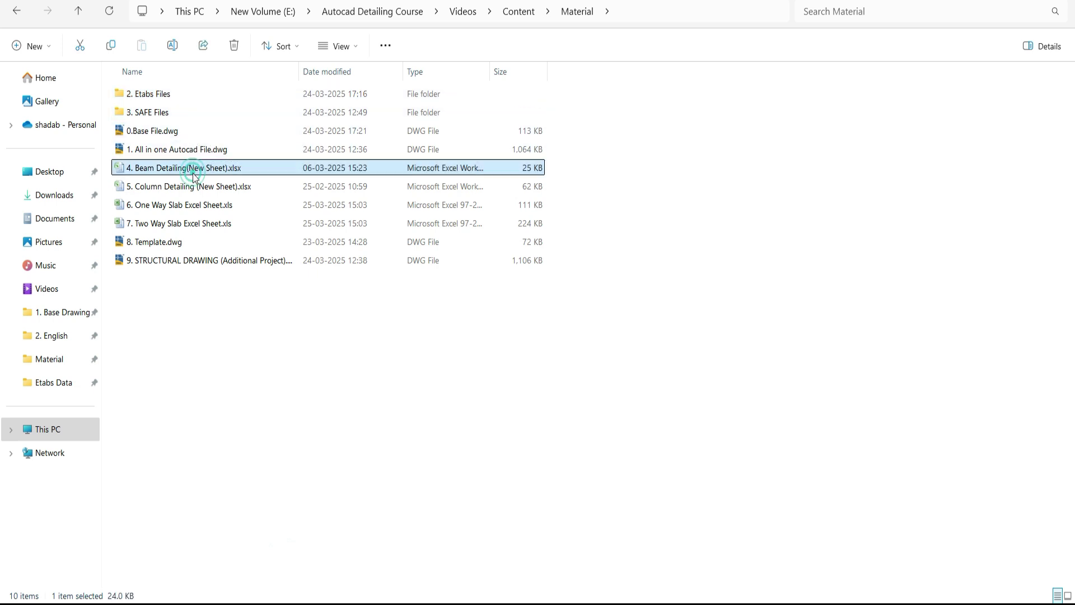
click(442, 600)
click(276, 533)
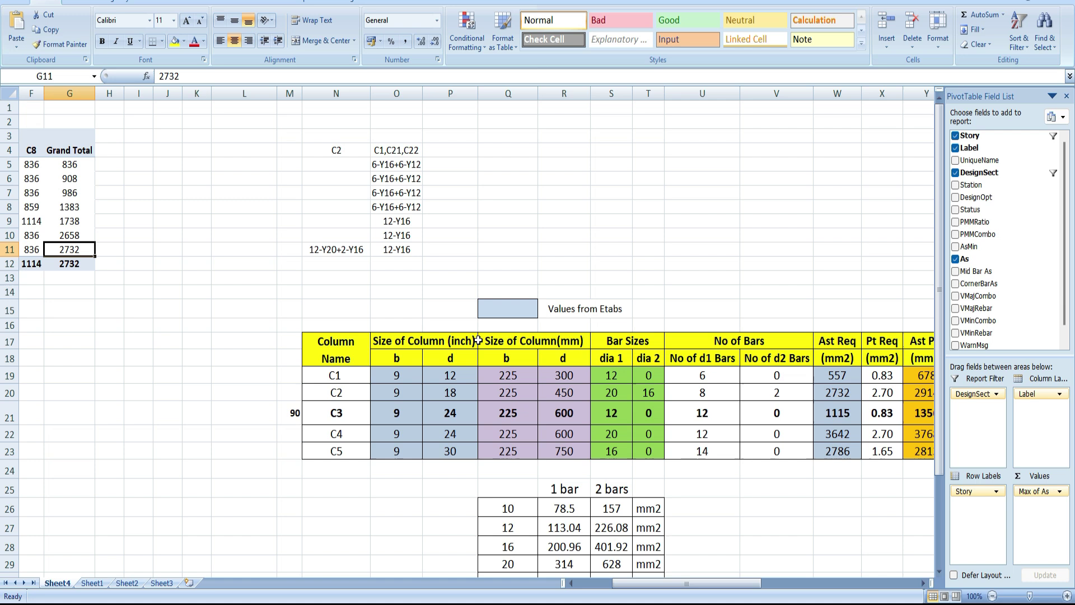
mouse_move(720, 582)
mouse_down()
mouse_move(699, 589)
mouse_move(322, 315)
mouse_up()
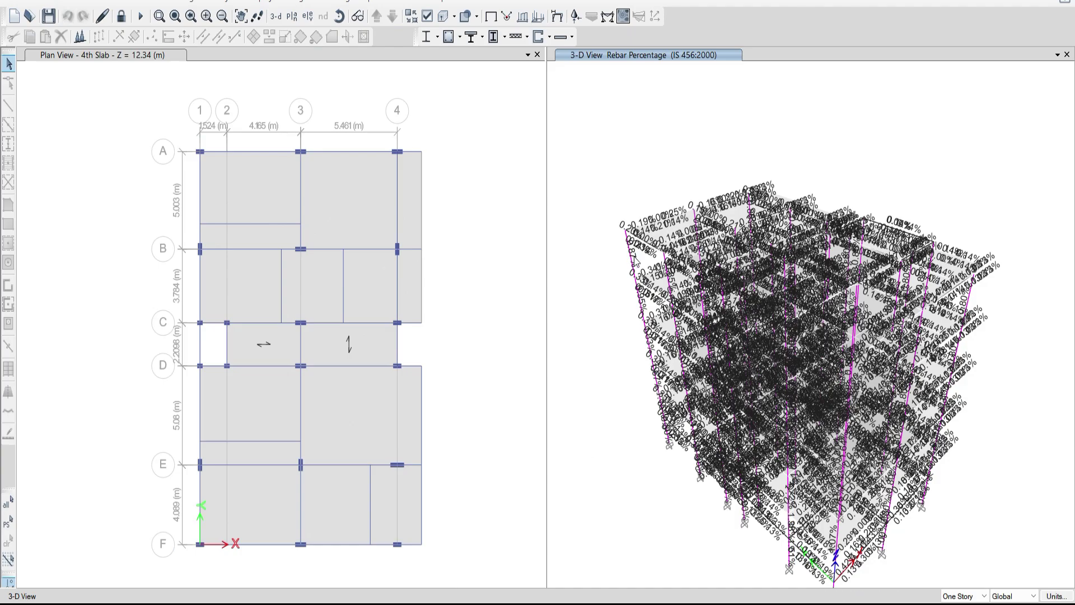
scroll(630, 261, up, 1)
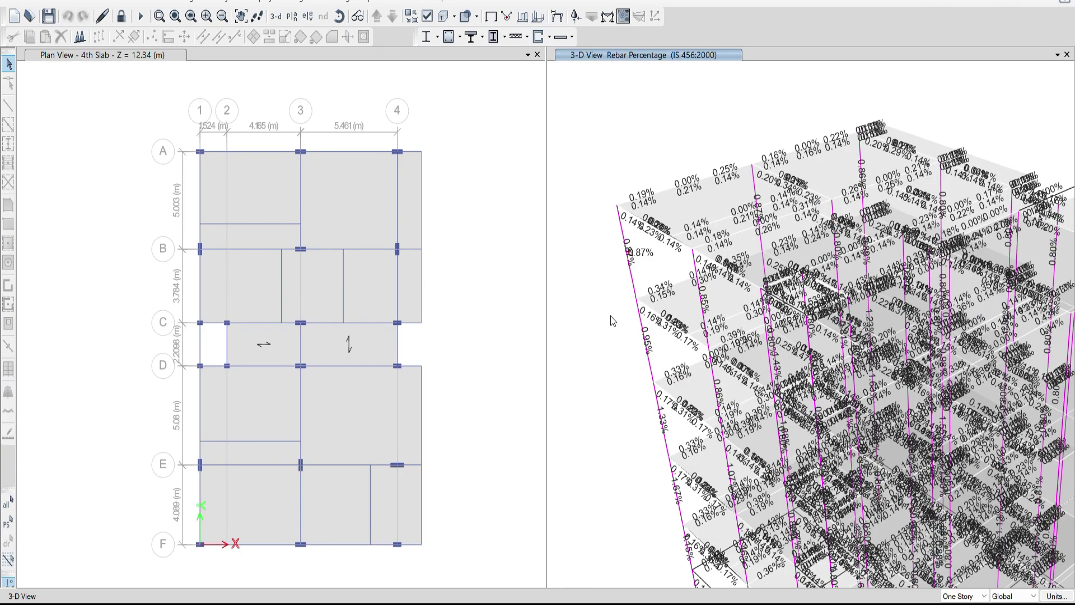
scroll(625, 257, up, 1)
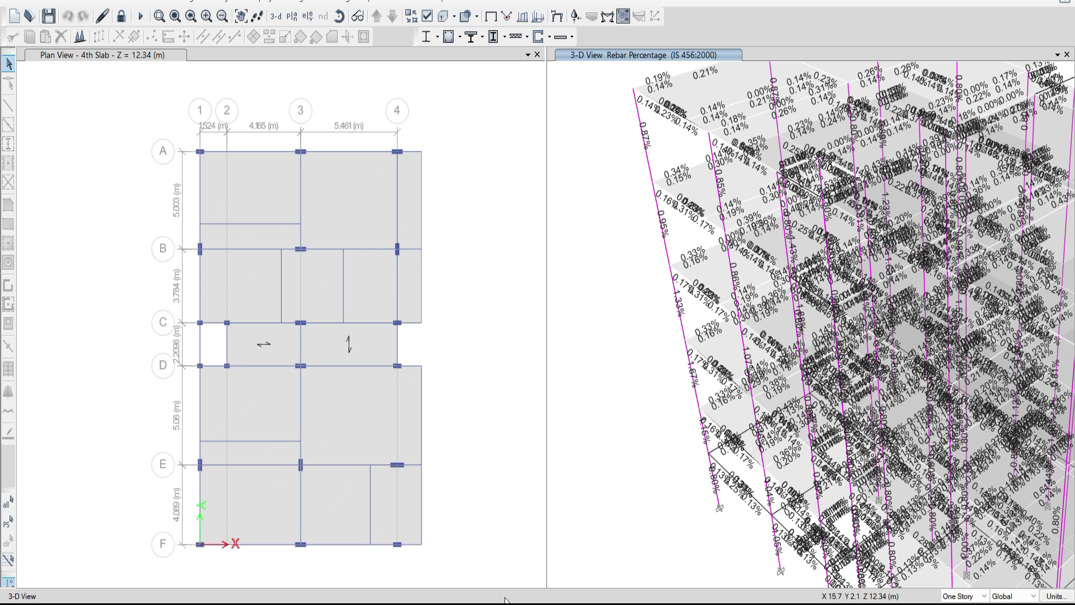
Filter the Column Detailing pivot table's DesignSect to C 9"X24"
click(294, 553)
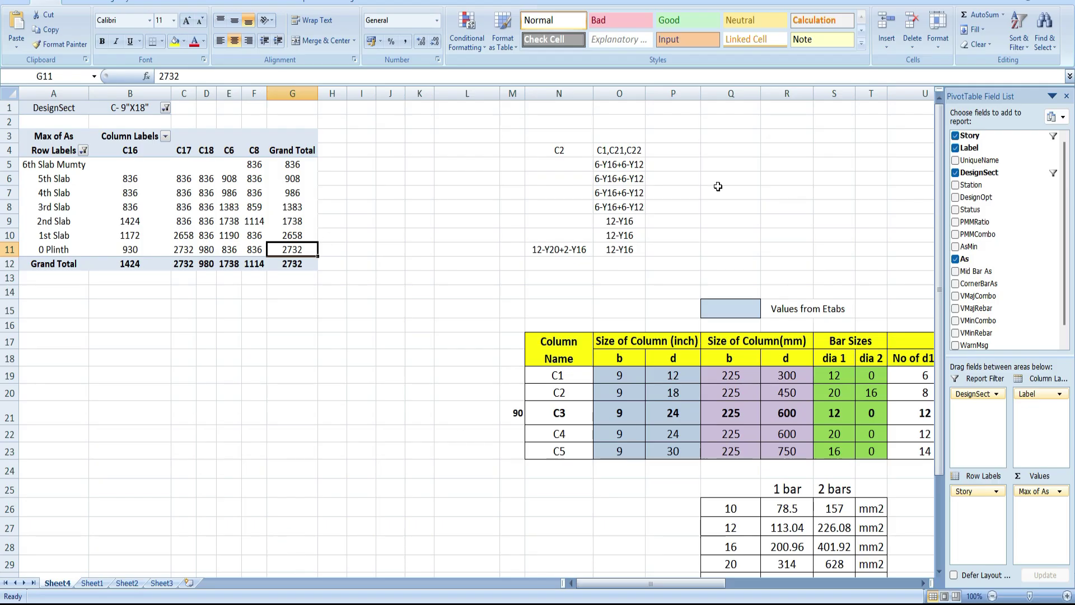
click(165, 108)
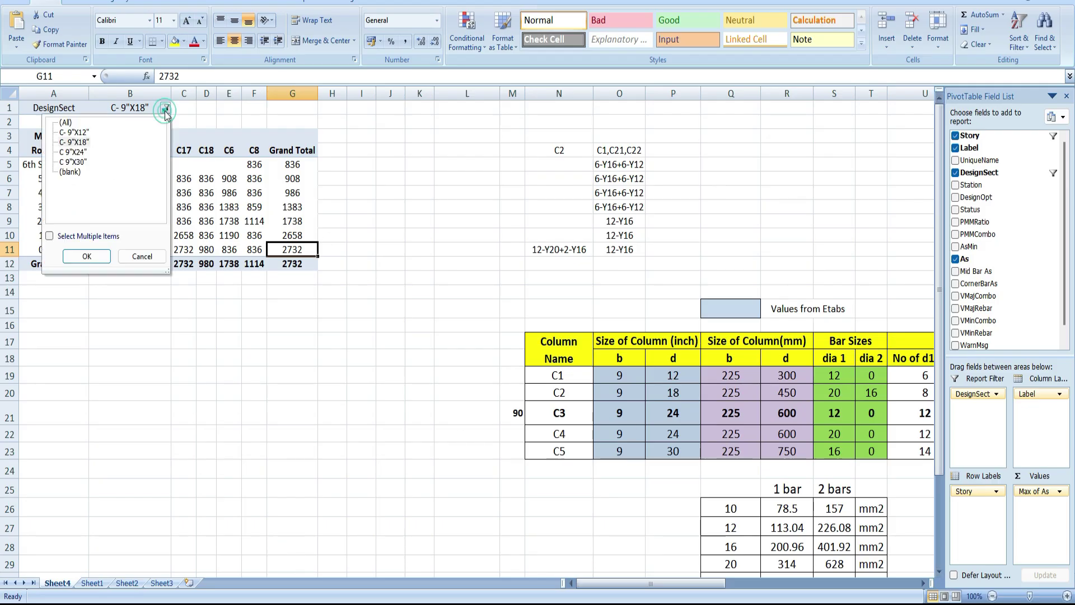
click(75, 152)
click(87, 256)
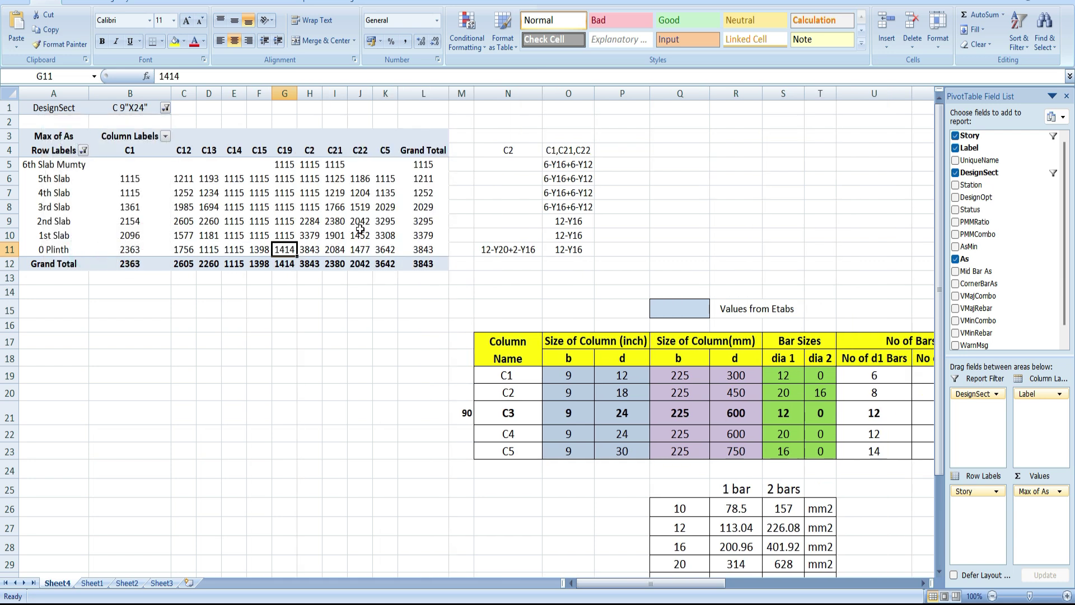
Inspect the column L Grand Total slab values and the C3 width and depth cells
click(429, 193)
click(424, 236)
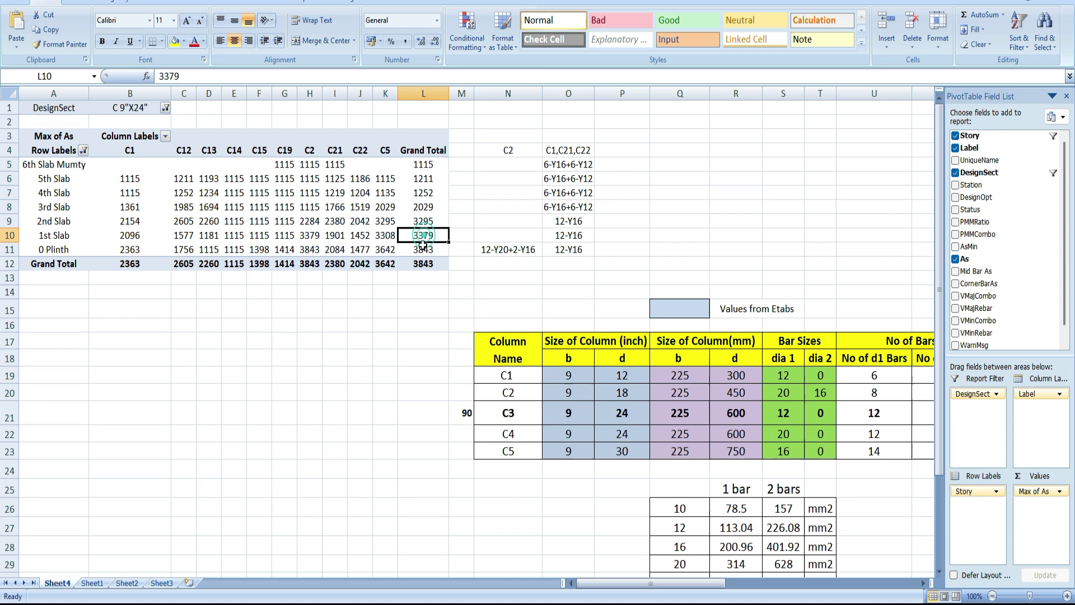
click(424, 235)
click(424, 221)
click(420, 180)
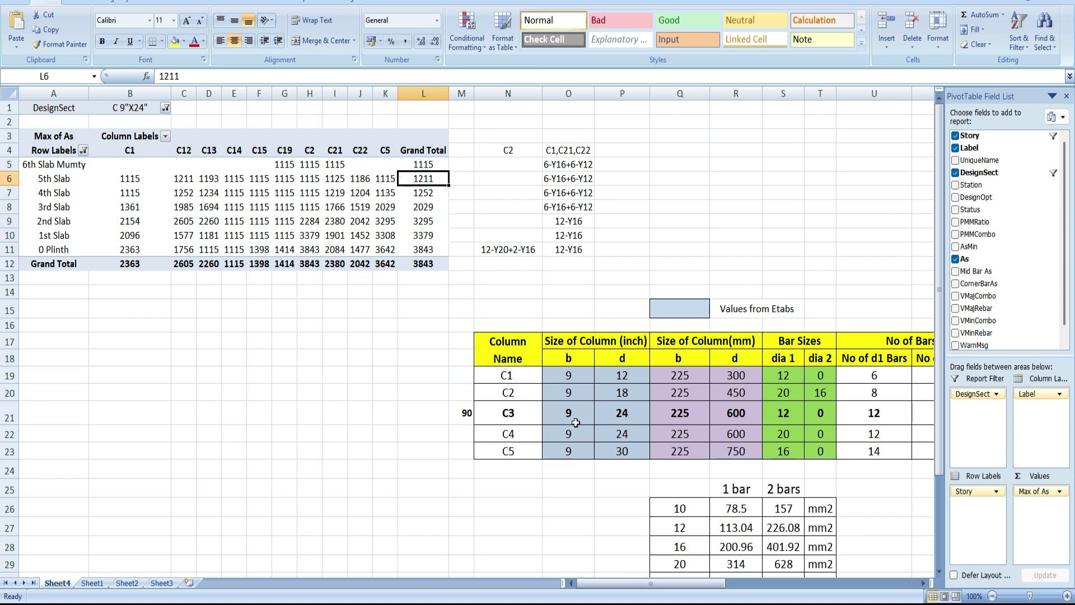
click(636, 409)
click(731, 412)
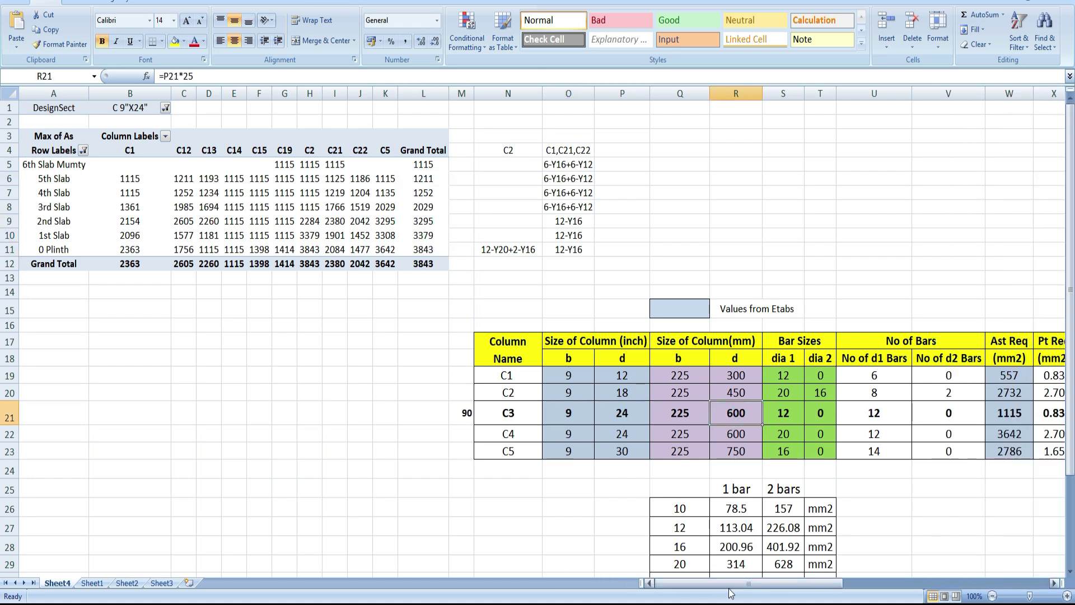
scroll(819, 515, right, 2)
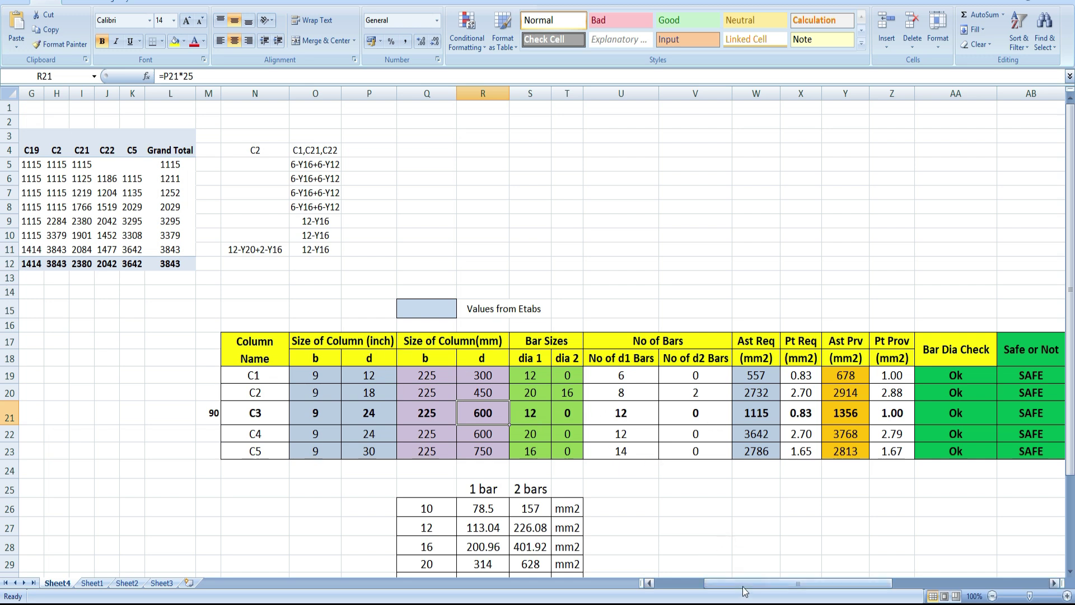
drag(799, 582, 747, 582)
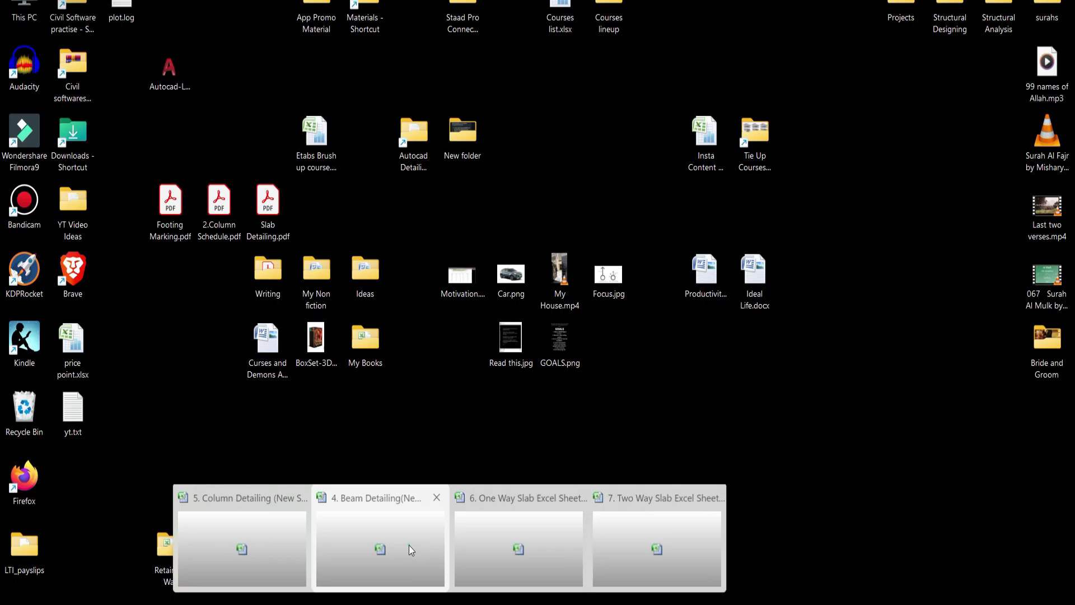
Review the Beam Detailing and Two Way Slab workbooks, then return to the Material folder
click(409, 545)
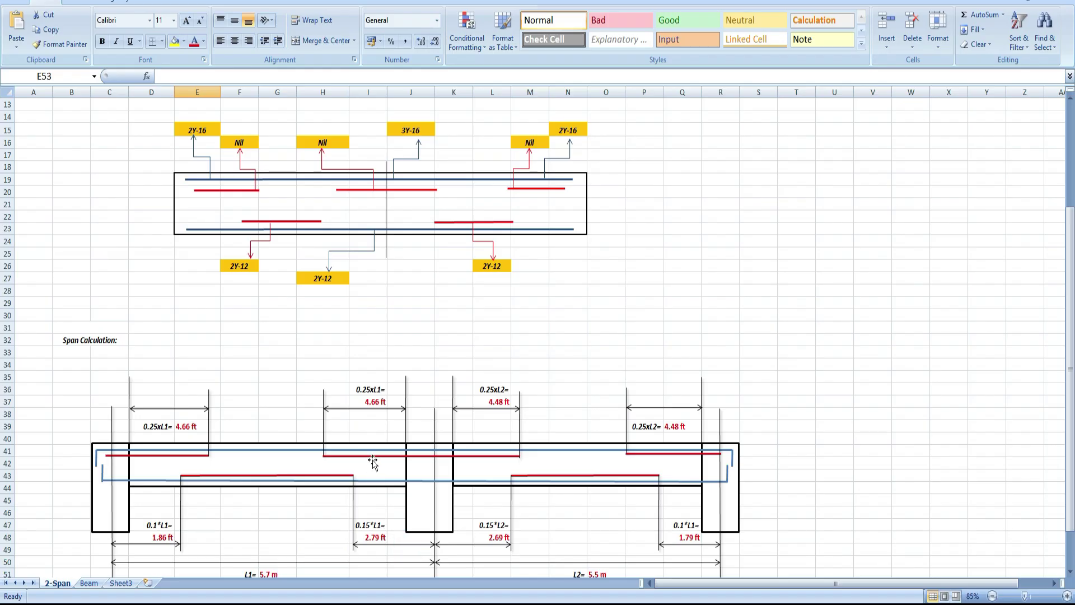
scroll(403, 378, up, 4)
scroll(105, 236, up, 1)
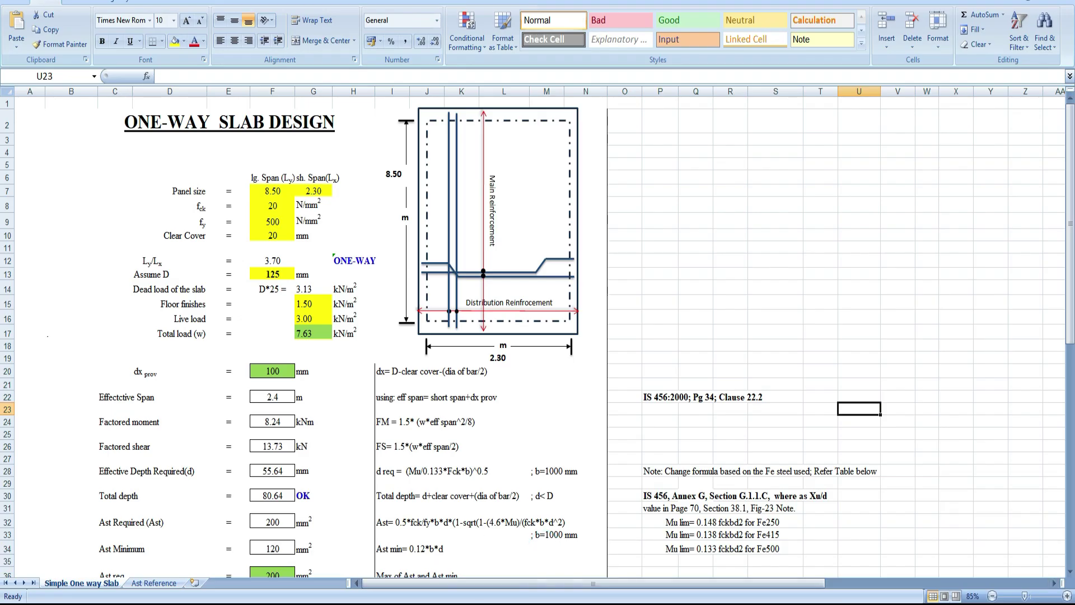
click(714, 521)
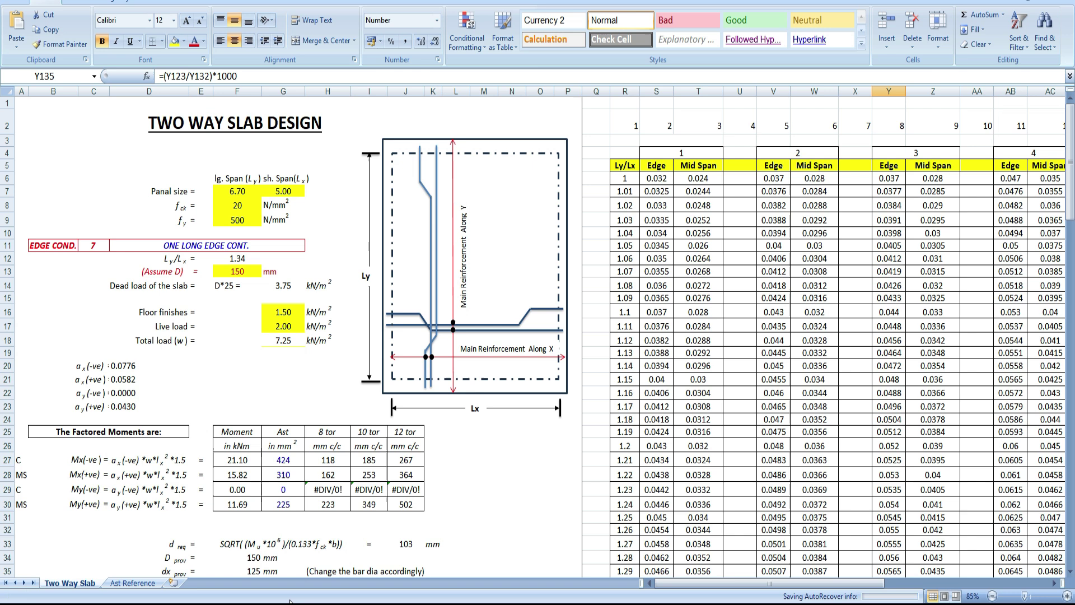
click(252, 567)
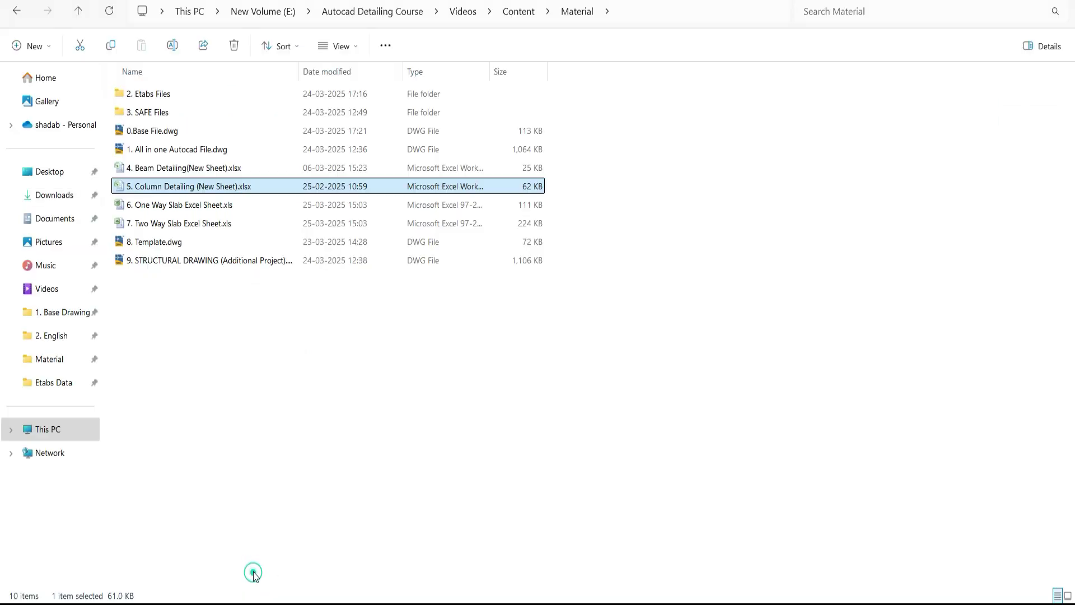
click(155, 148)
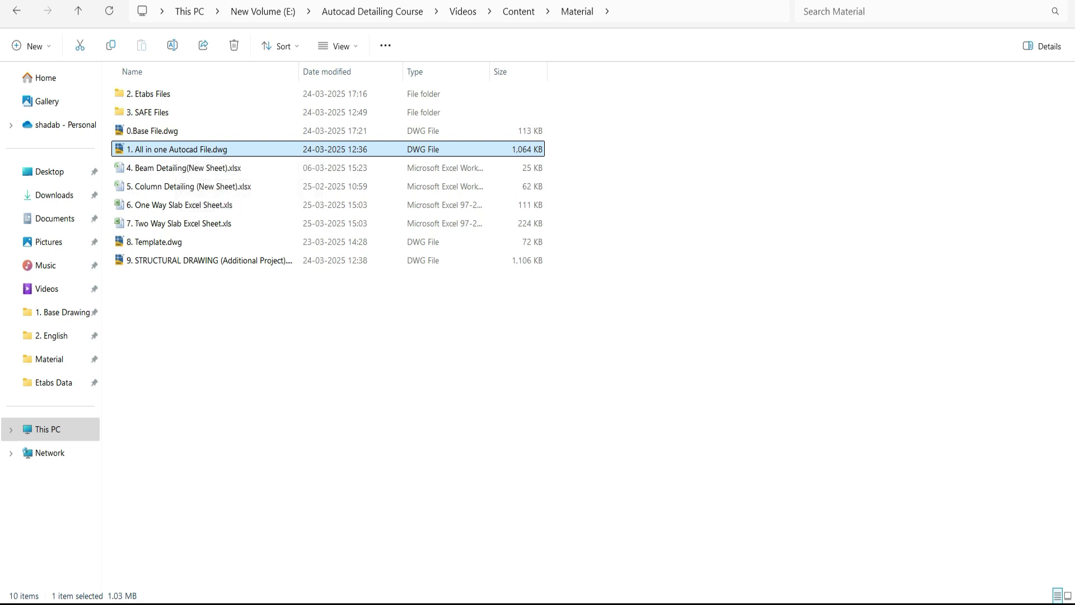
click(391, 546)
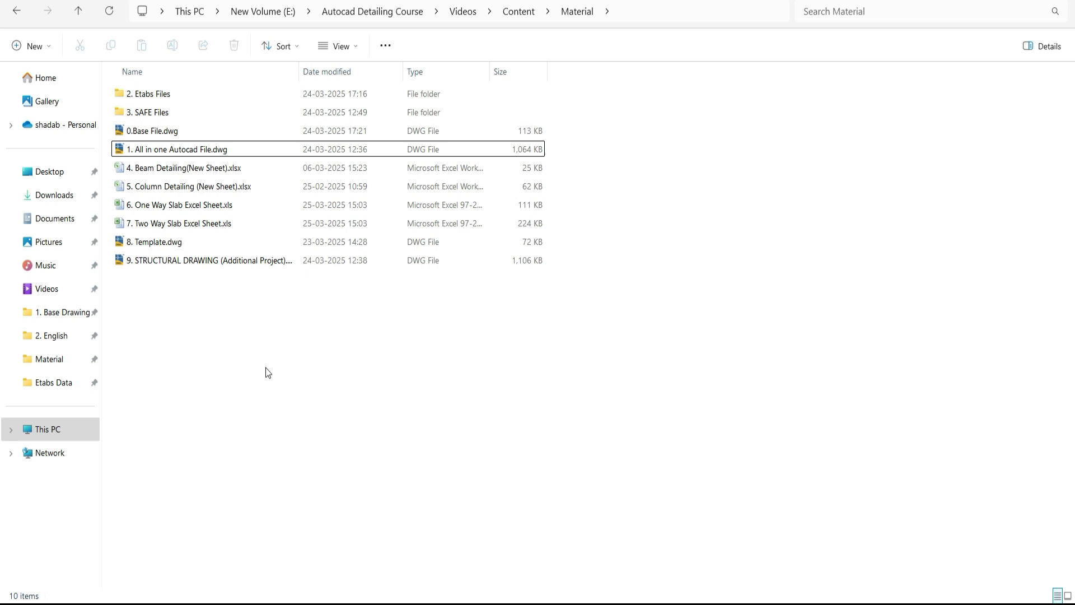
click(171, 239)
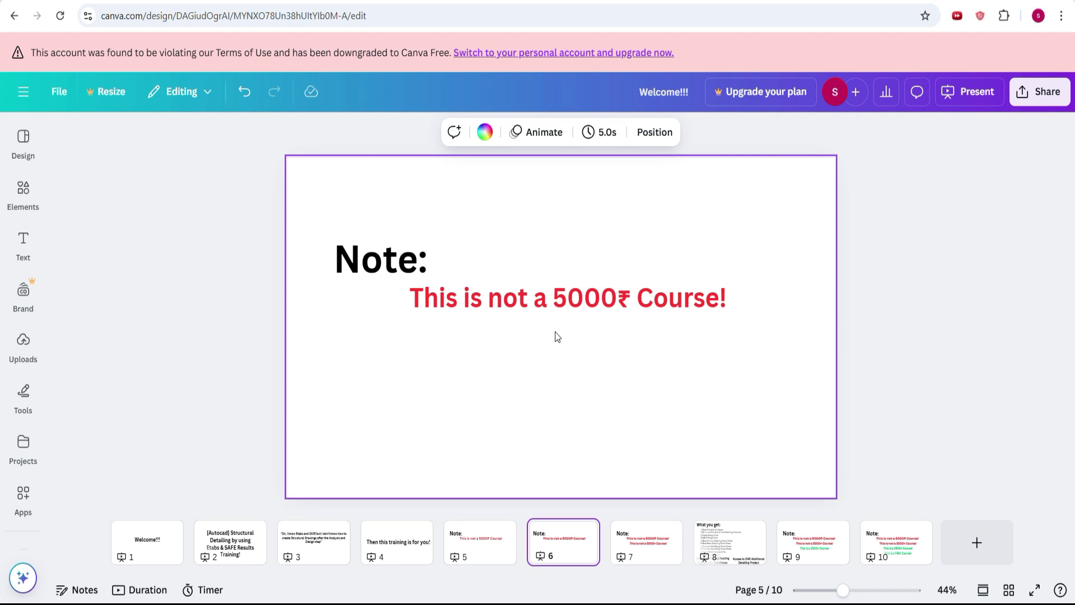
Advance to the 'What you get' slide and open the linked Drawing Reading course page
key(Page_Down)
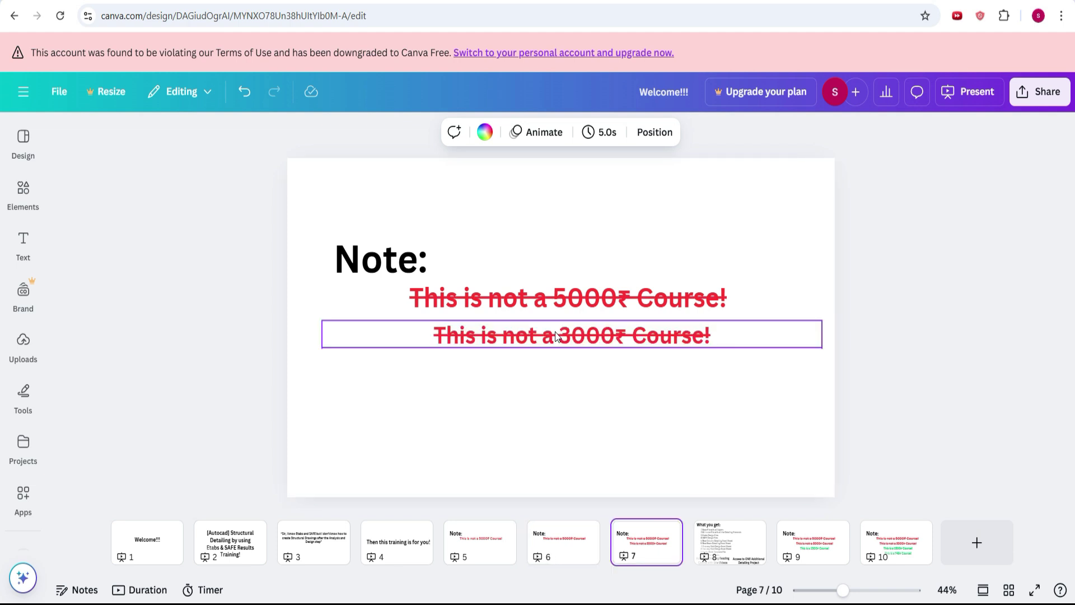
key(Page_Down)
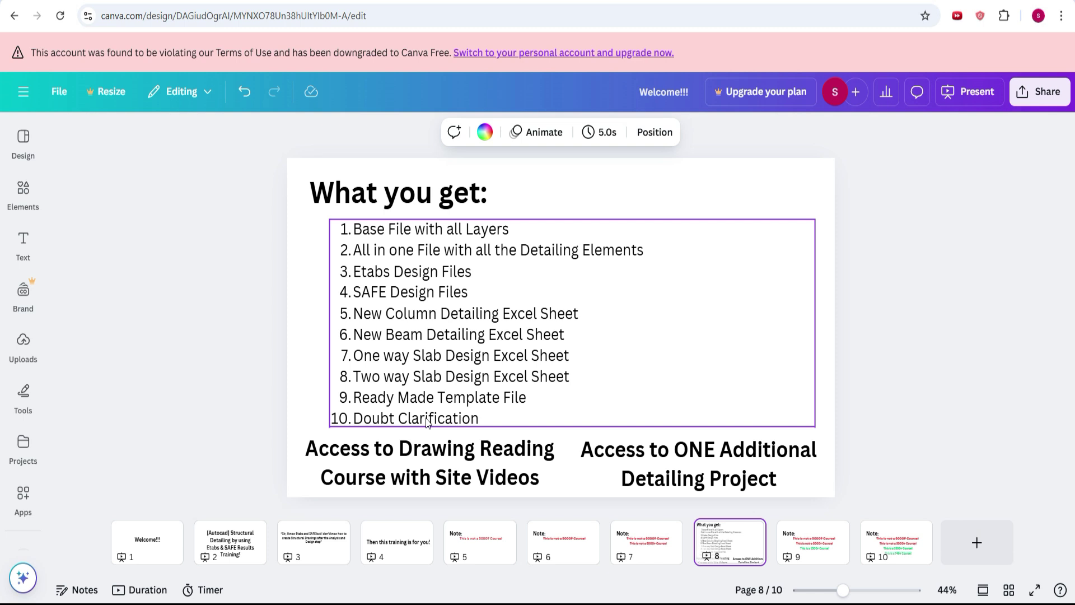
click(387, 458)
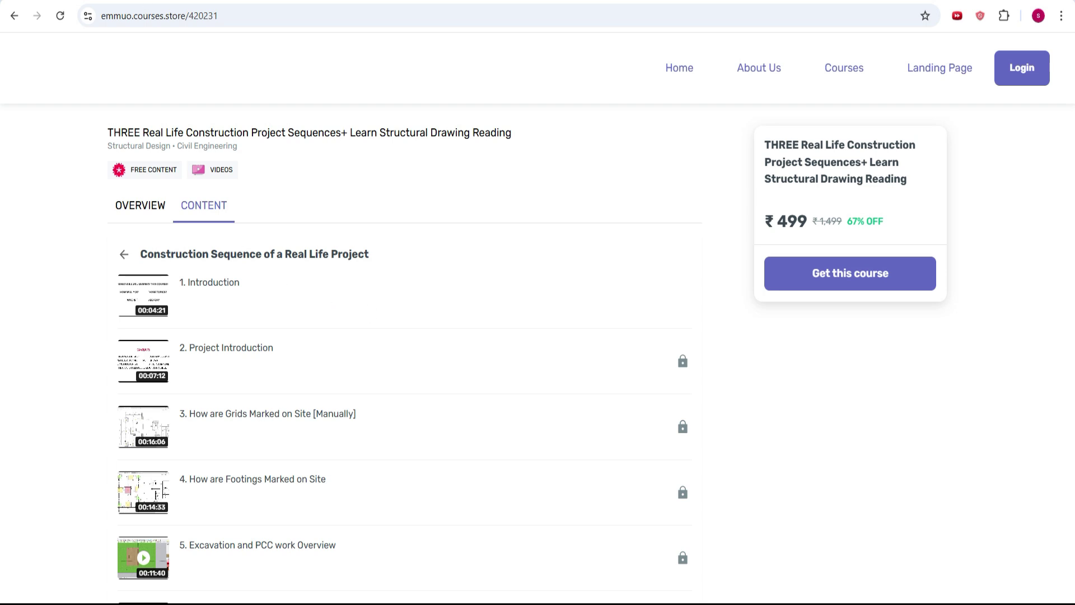
Browse the Project Execution bonus folder's Construction Sequence videos, then go up to Contents
click(214, 572)
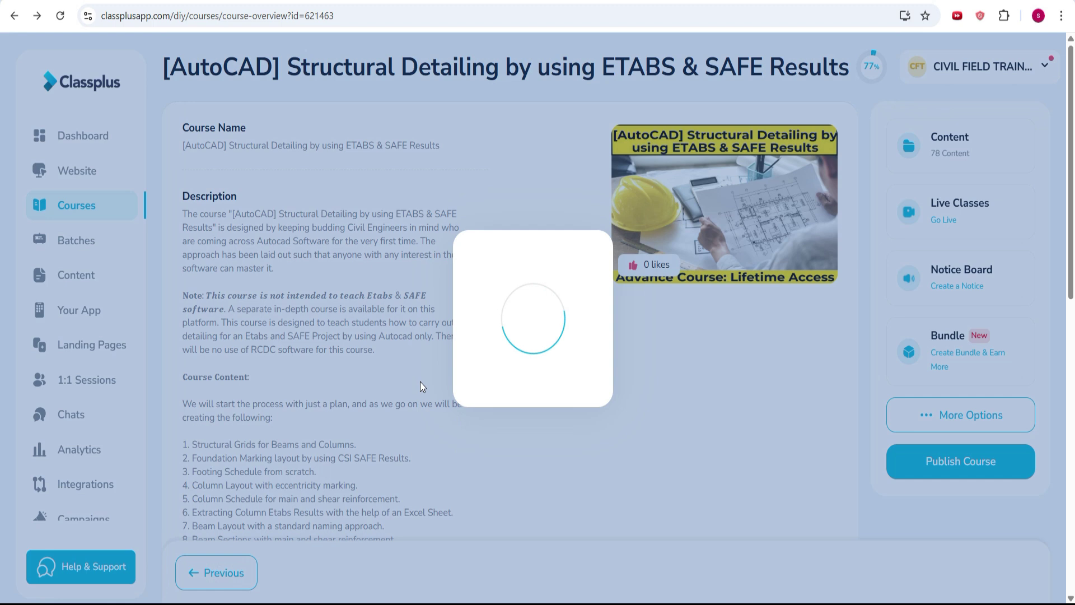
click(420, 483)
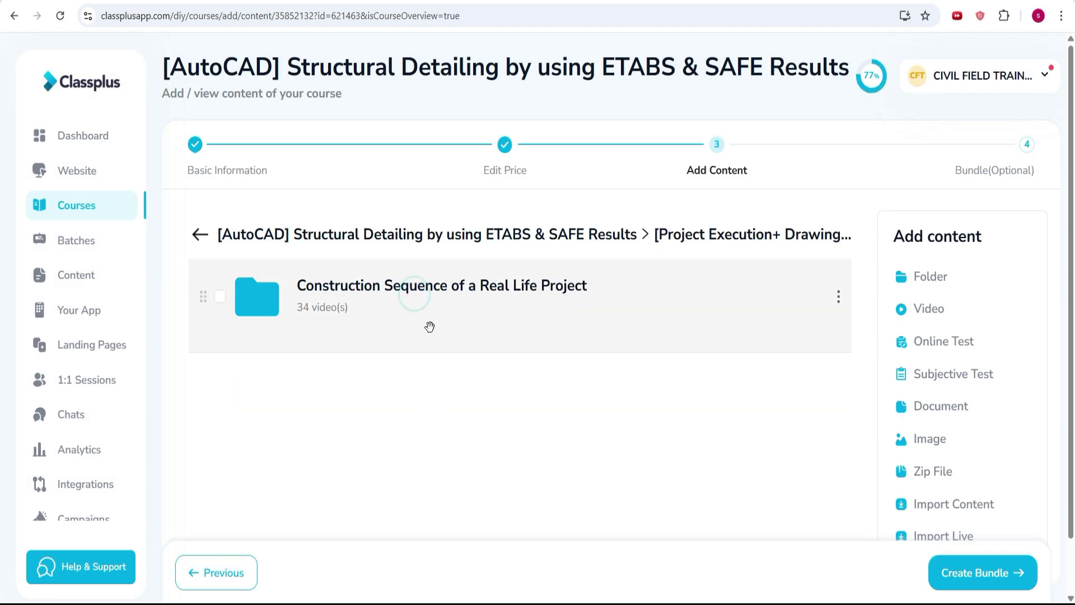
scroll(439, 392, down, 3)
scroll(439, 420, down, 3)
scroll(348, 436, up, 6)
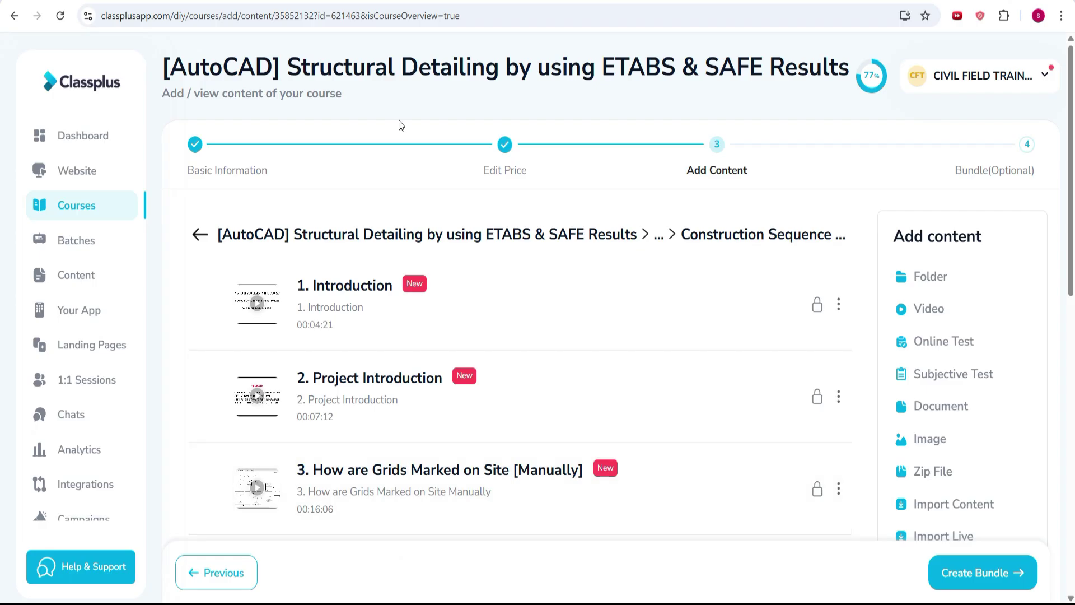
scroll(271, 298, down, 2)
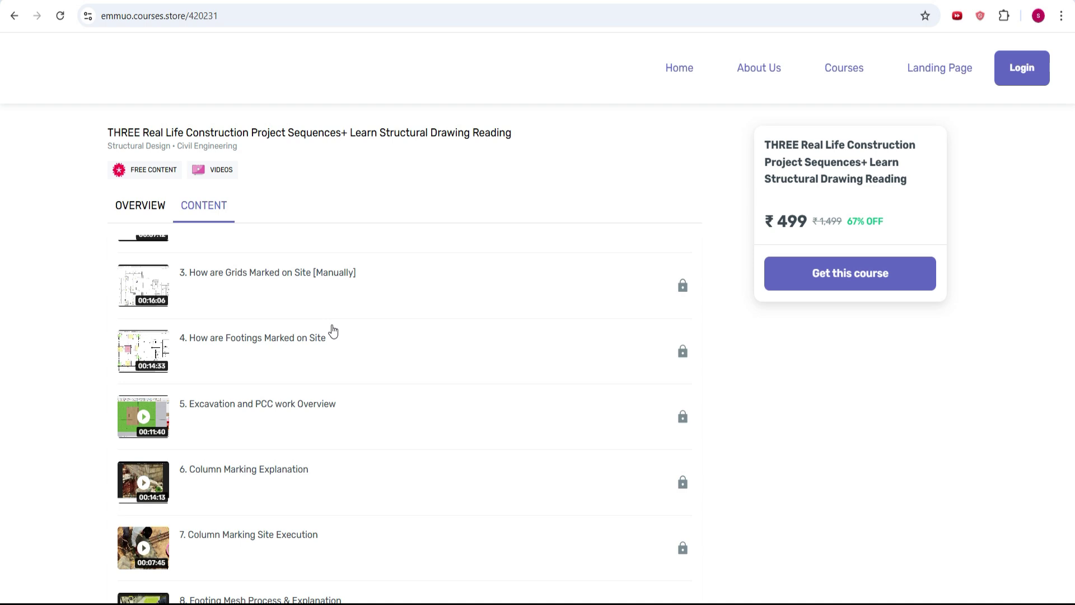
scroll(331, 328, down, 3)
scroll(333, 333, down, 2)
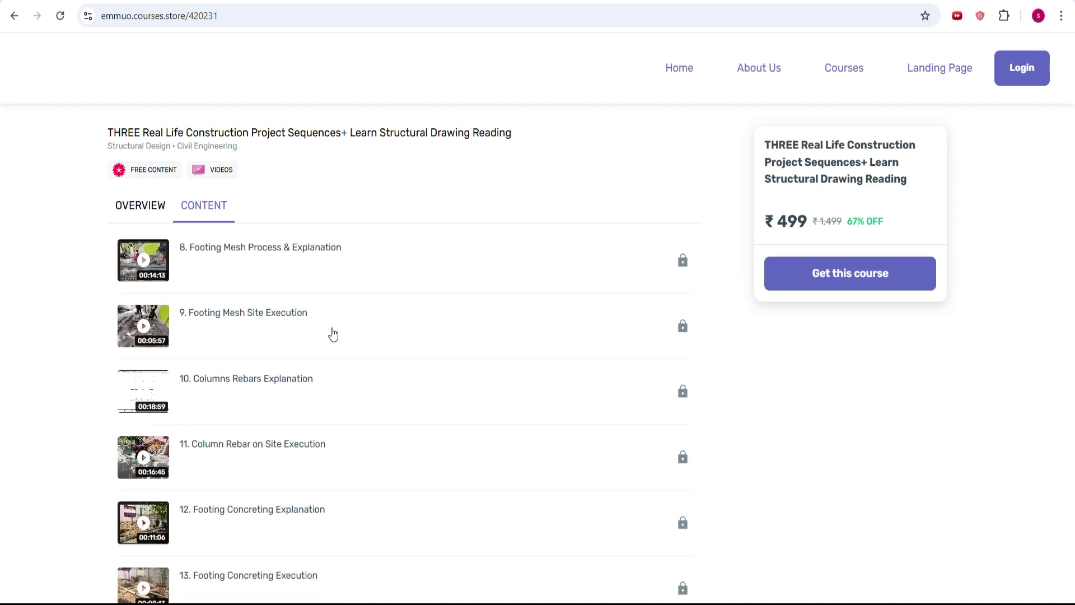
scroll(333, 334, down, 2)
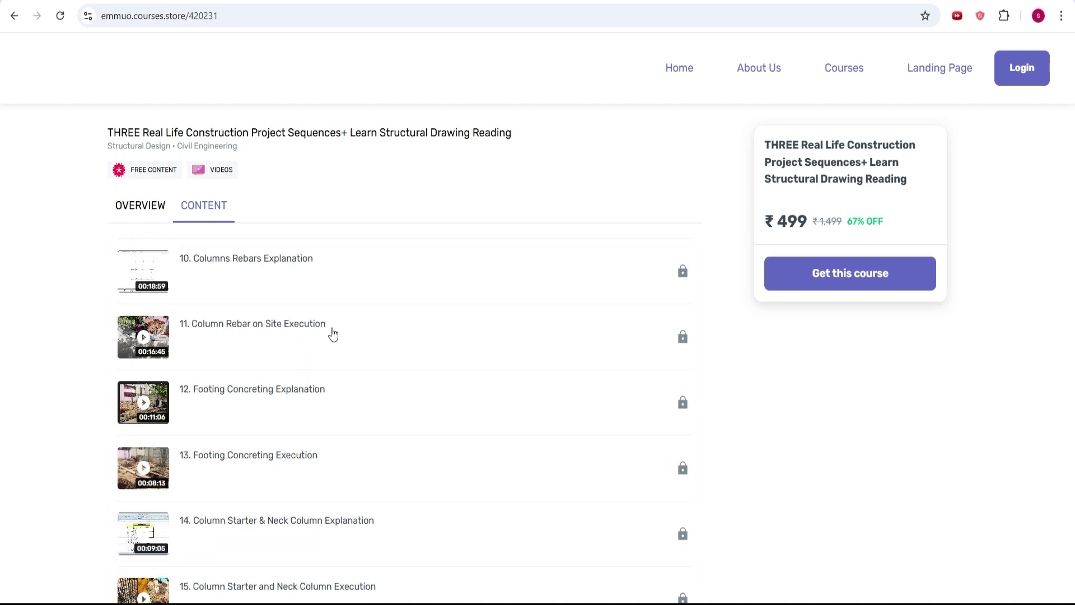
scroll(332, 330, down, 3)
scroll(332, 339, down, 1)
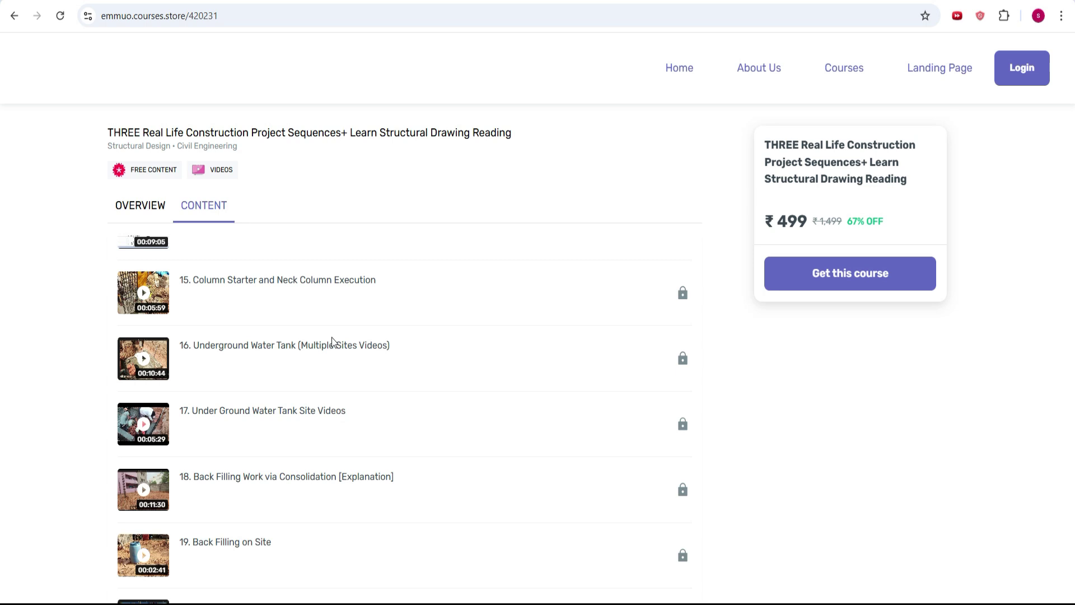
scroll(333, 338, down, 2)
scroll(332, 340, down, 2)
scroll(333, 343, up, 4)
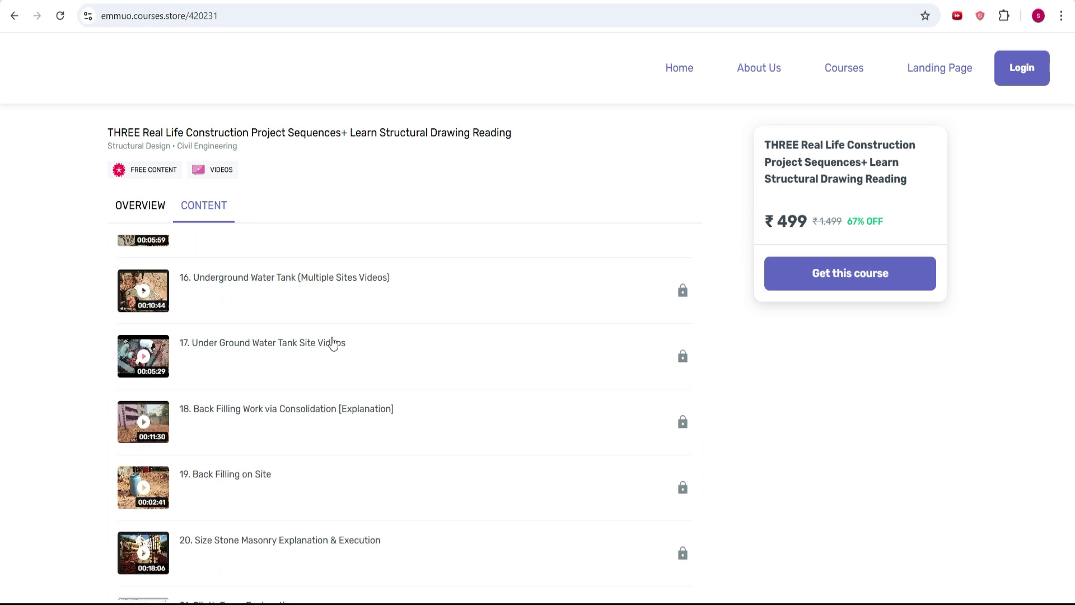
scroll(333, 345, down, 4)
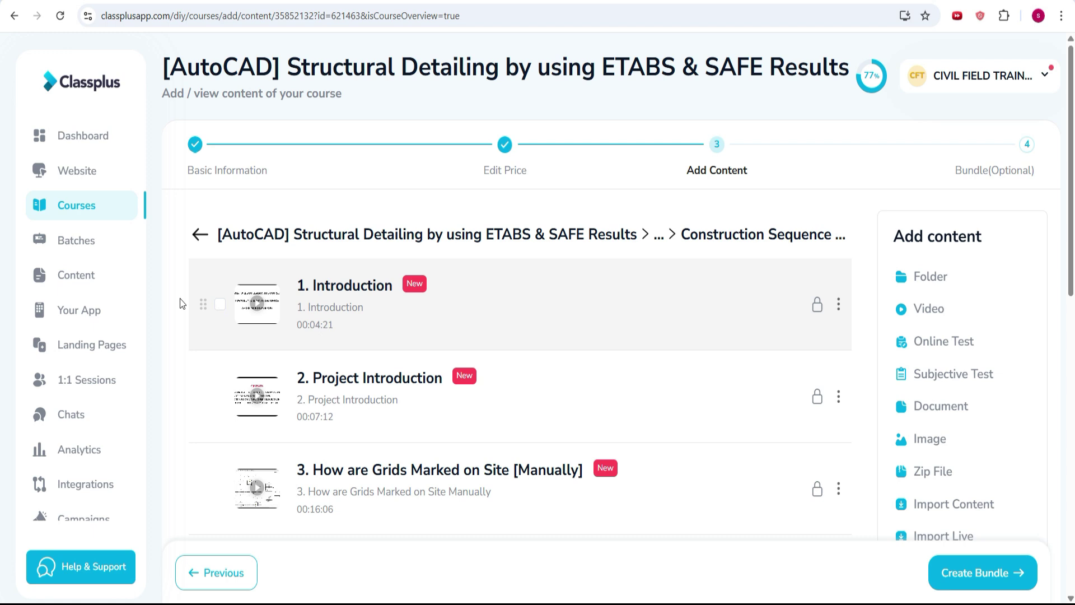
click(200, 235)
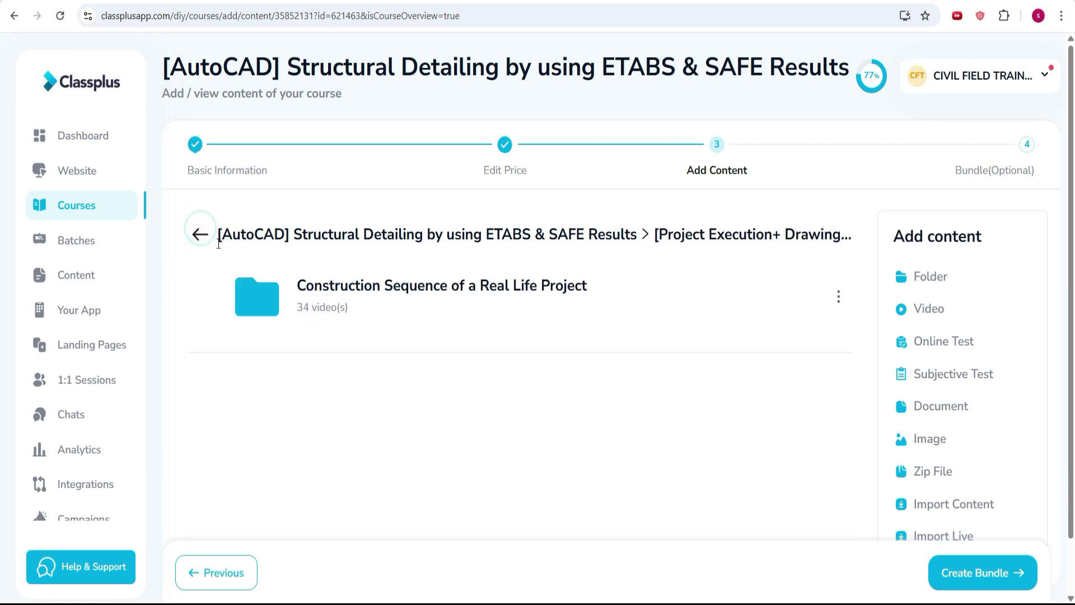
click(193, 234)
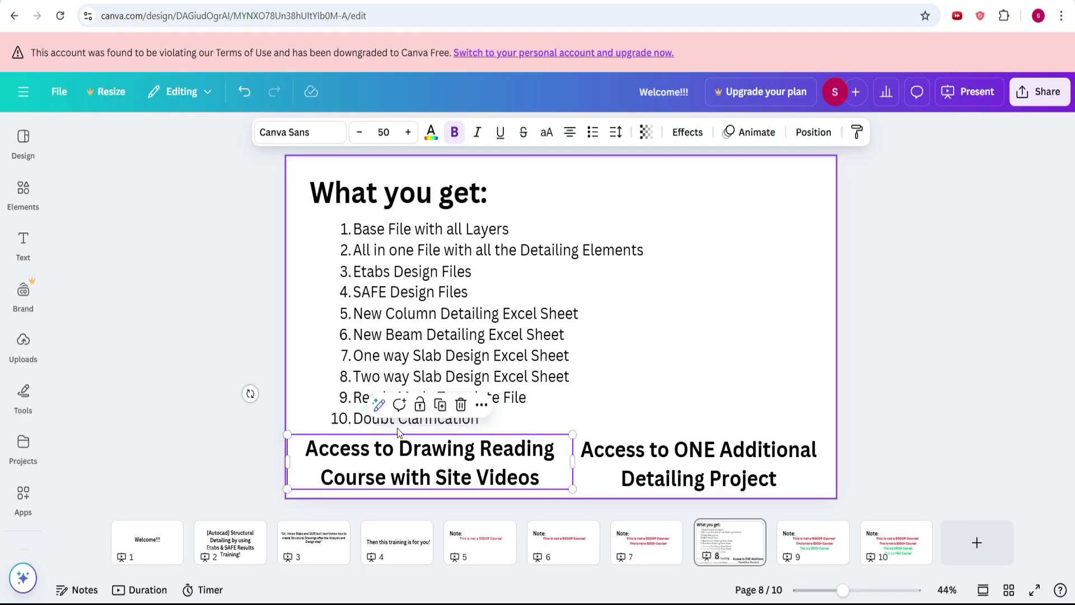
Highlight the page 8 bonus lines, then step from the 1500₹ slide to the 749₹ slide
click(678, 458)
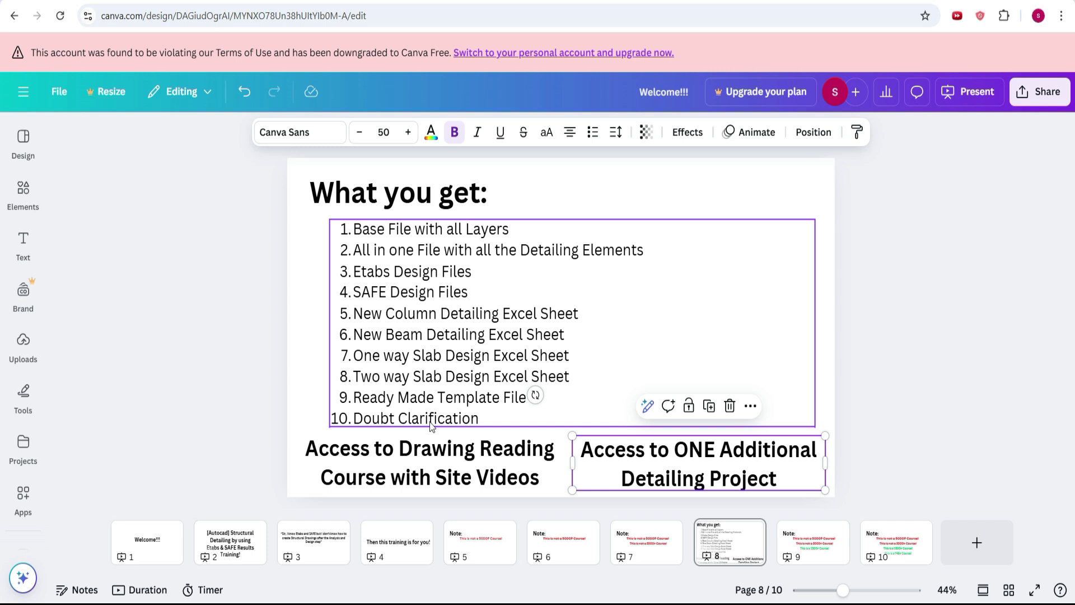
click(416, 451)
click(435, 335)
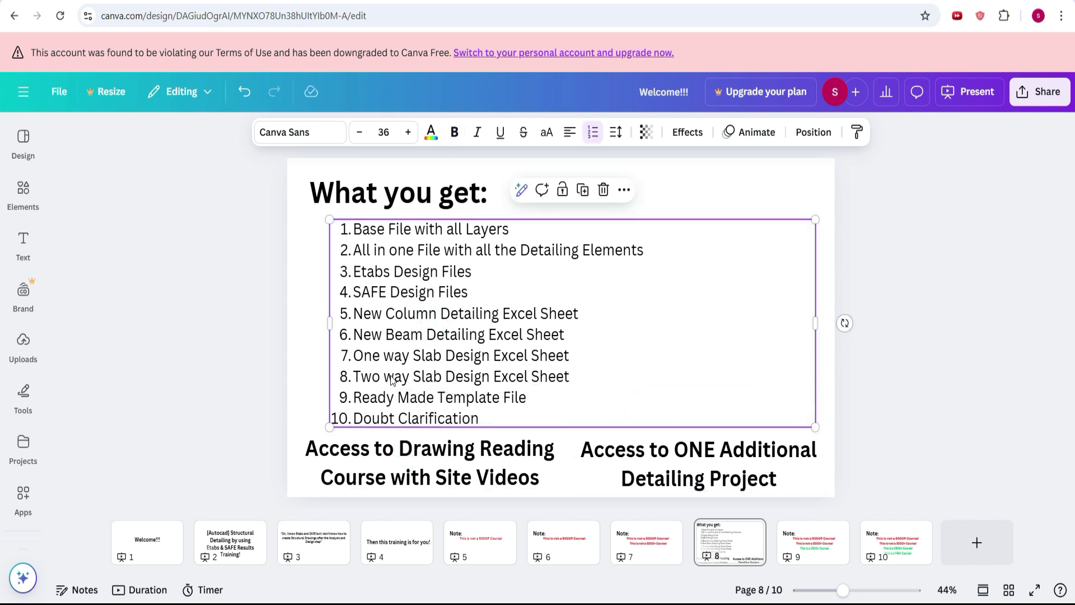
click(650, 459)
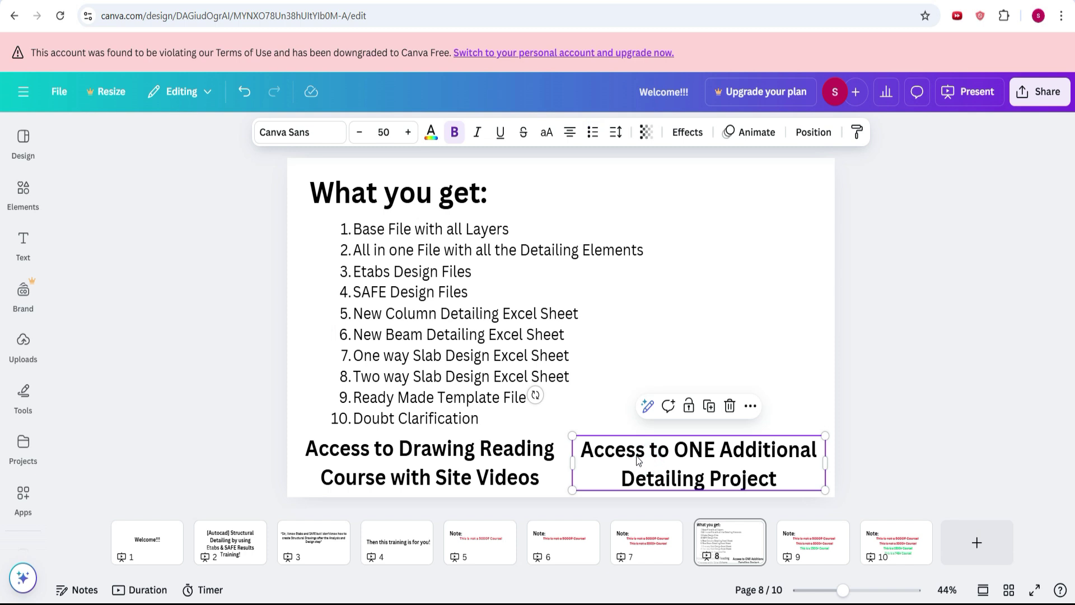
scroll(637, 460, up, 1)
click(812, 555)
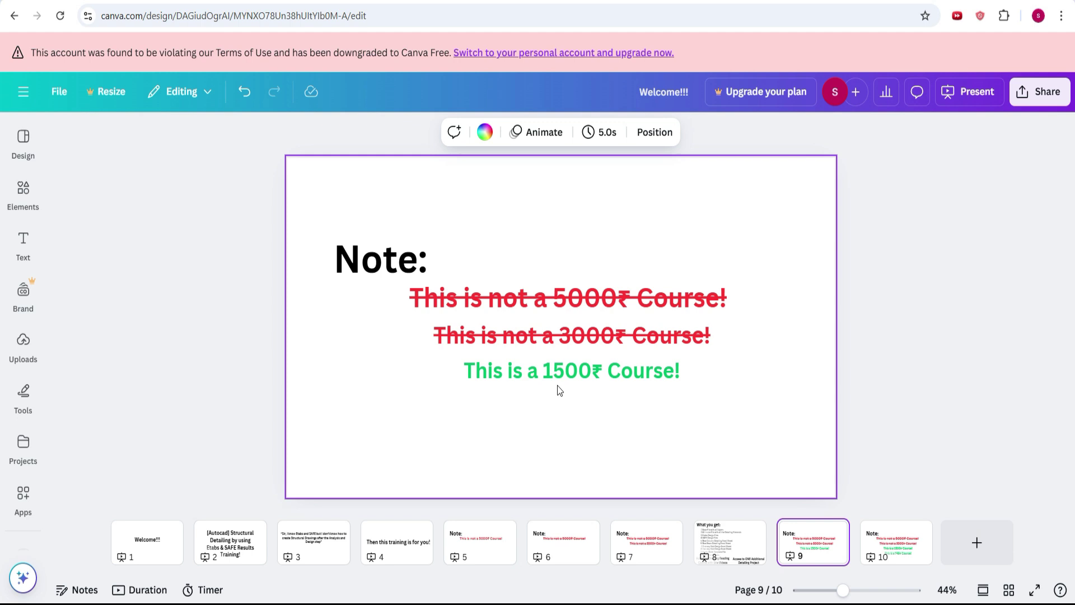
key(Right)
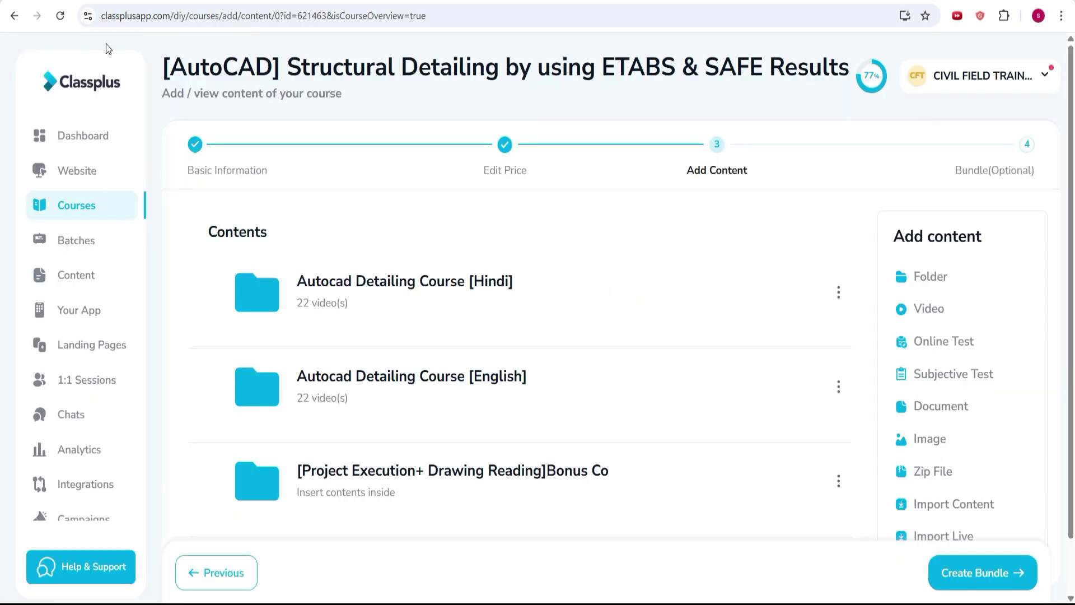
mouse_move(76, 205)
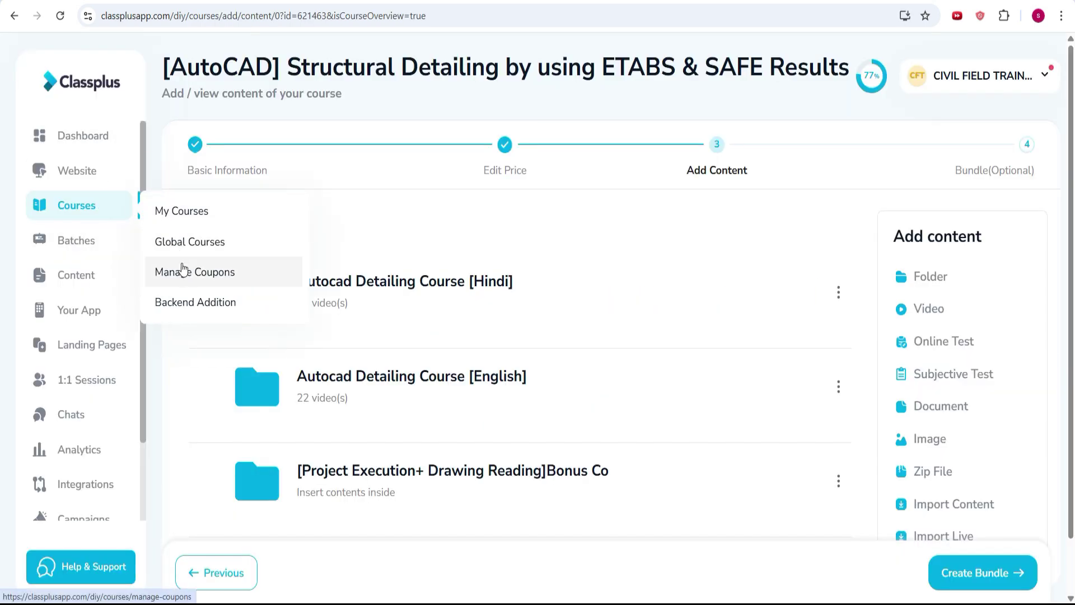
Show the launchoffer coupon's details in Manage Coupons: 50% off, capped at 100 uses
click(180, 271)
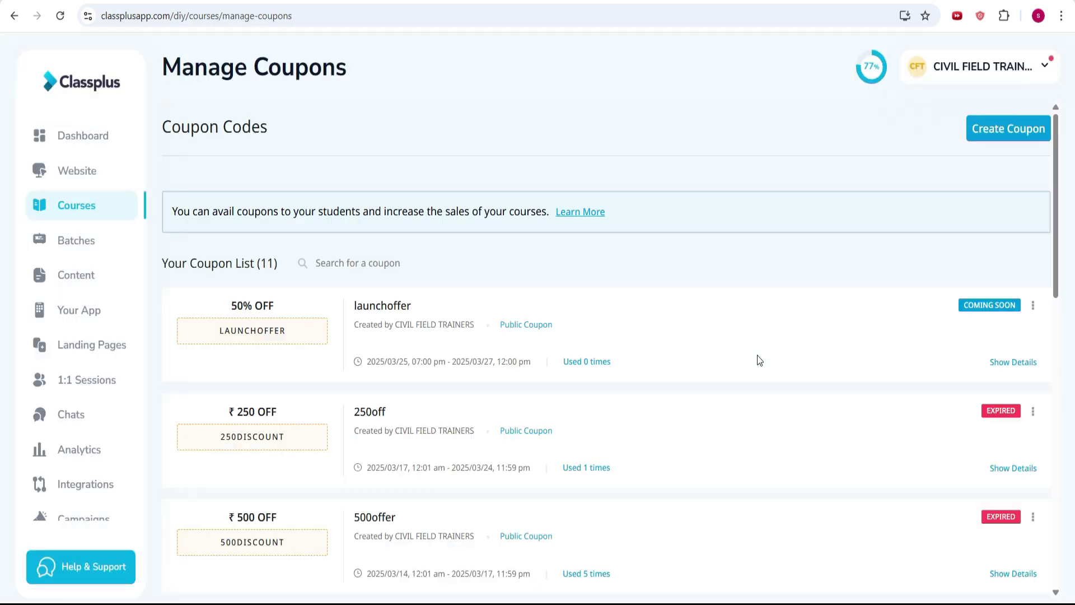
click(1013, 363)
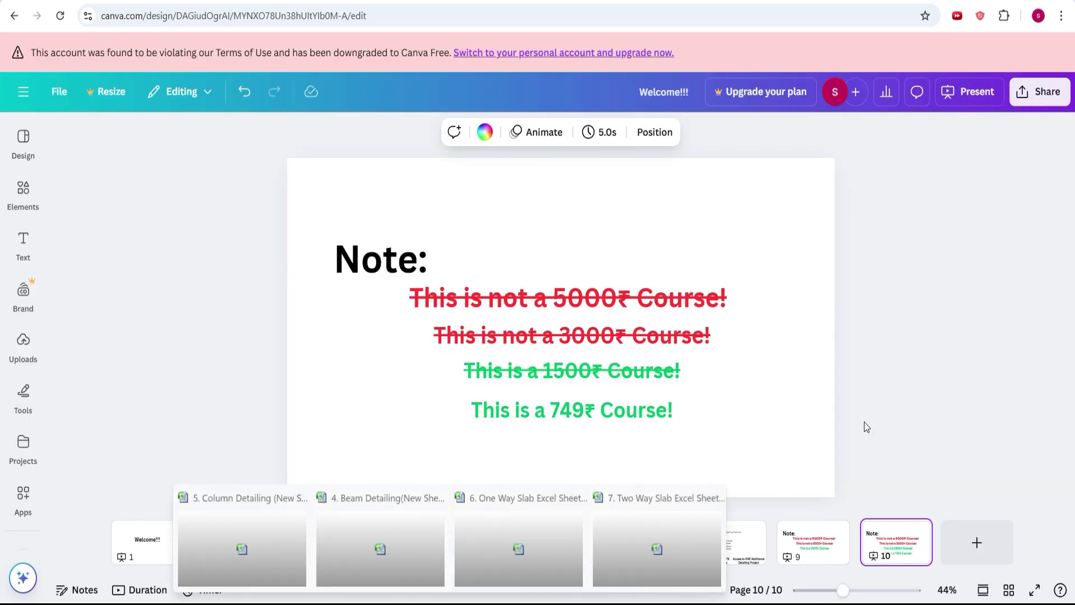
Deselect the canvas, then select the 'This is a 749₹ Course!' line on page 10
click(884, 398)
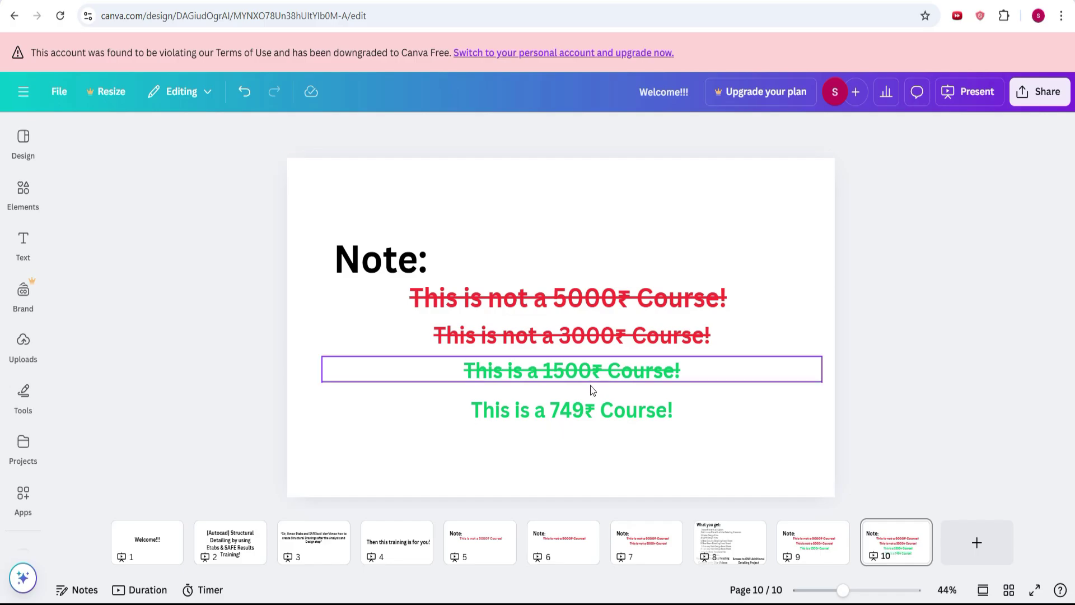
click(581, 410)
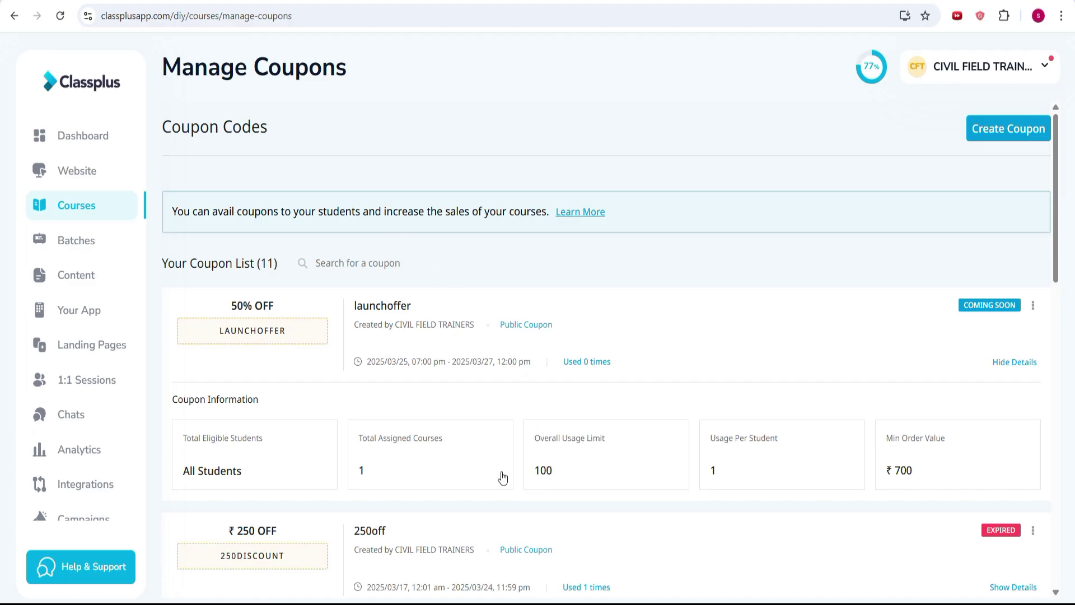
Browse the Autocad Detailing Course [English] folder's videos, then return to the top-level Contents
click(14, 16)
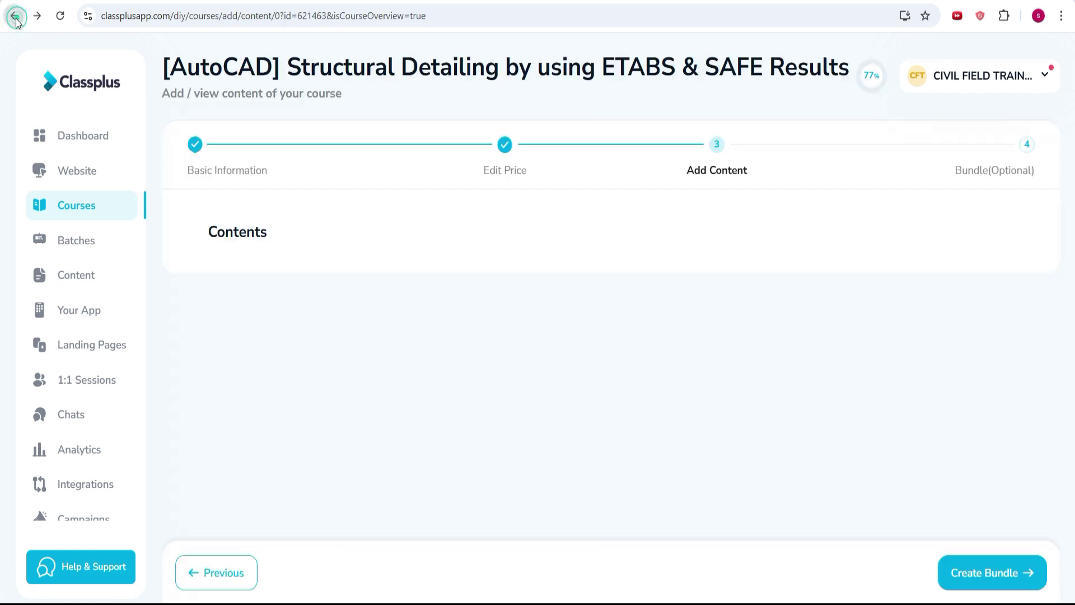
click(464, 326)
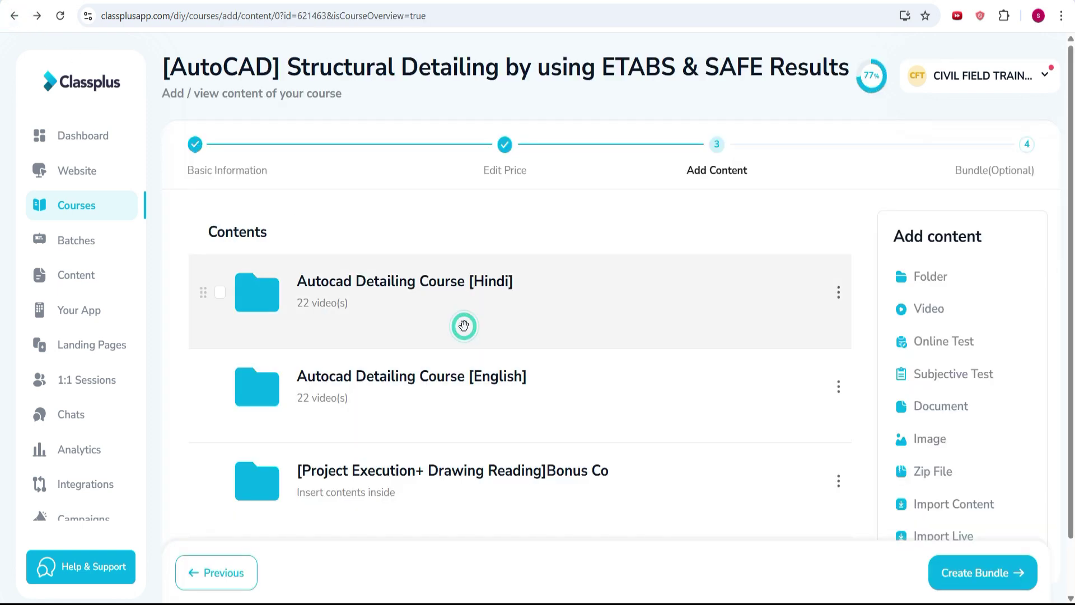
click(448, 380)
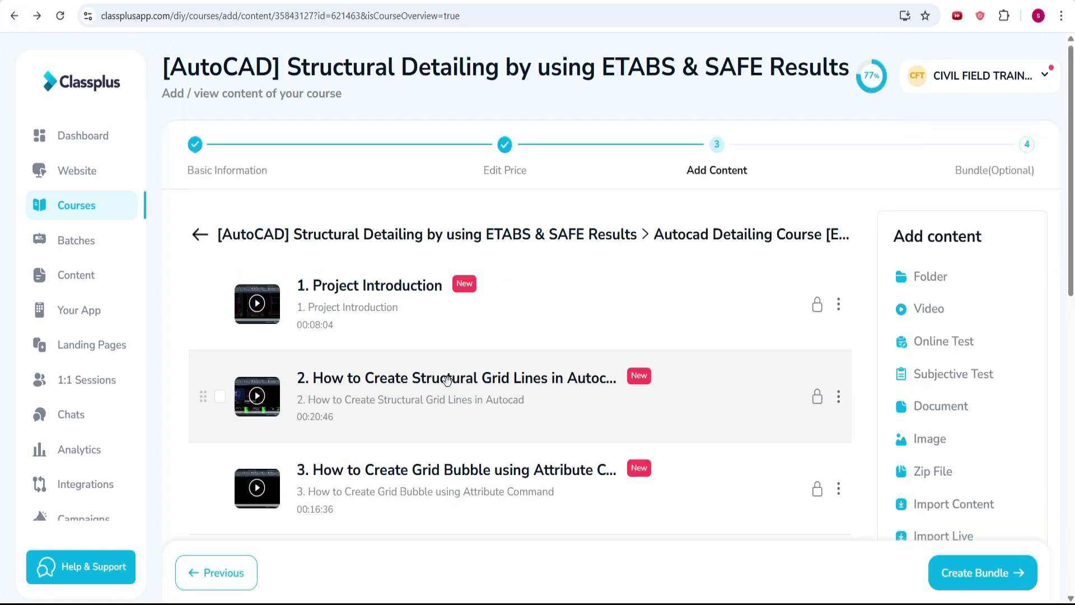
scroll(446, 380, down, 1)
scroll(441, 377, down, 5)
scroll(442, 377, down, 3)
key(alt+Left)
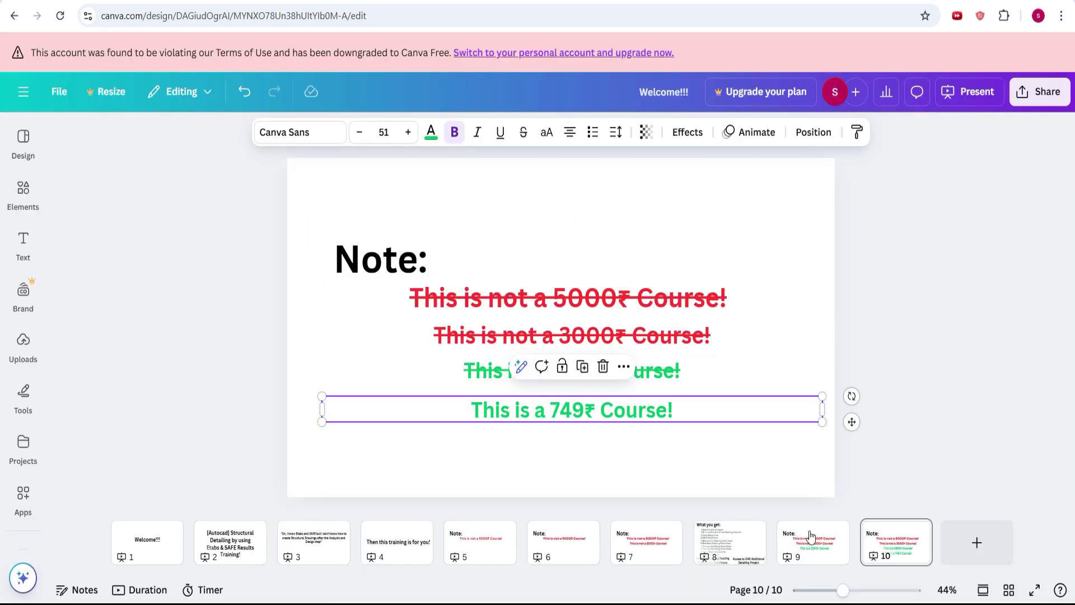
Flip from the page 9 1500₹ price slide to the page 10 749₹ slide
click(811, 536)
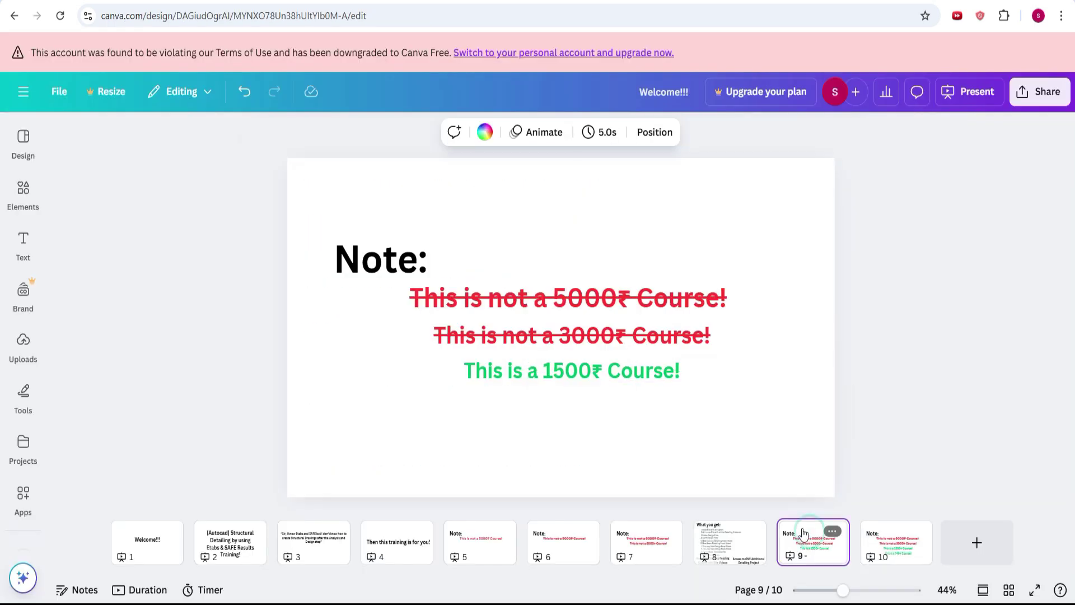
click(917, 561)
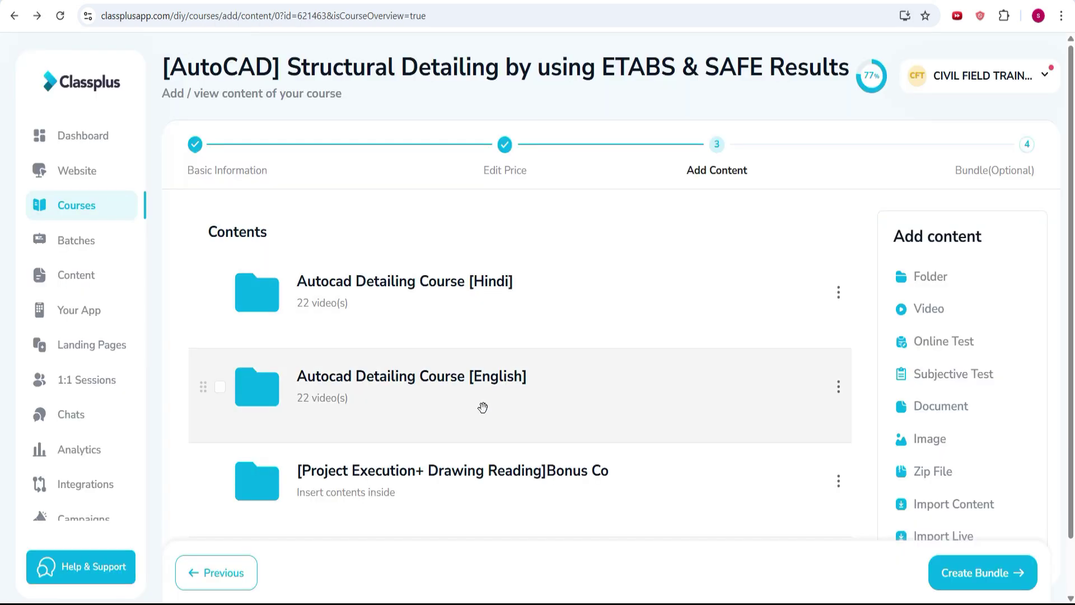
click(252, 550)
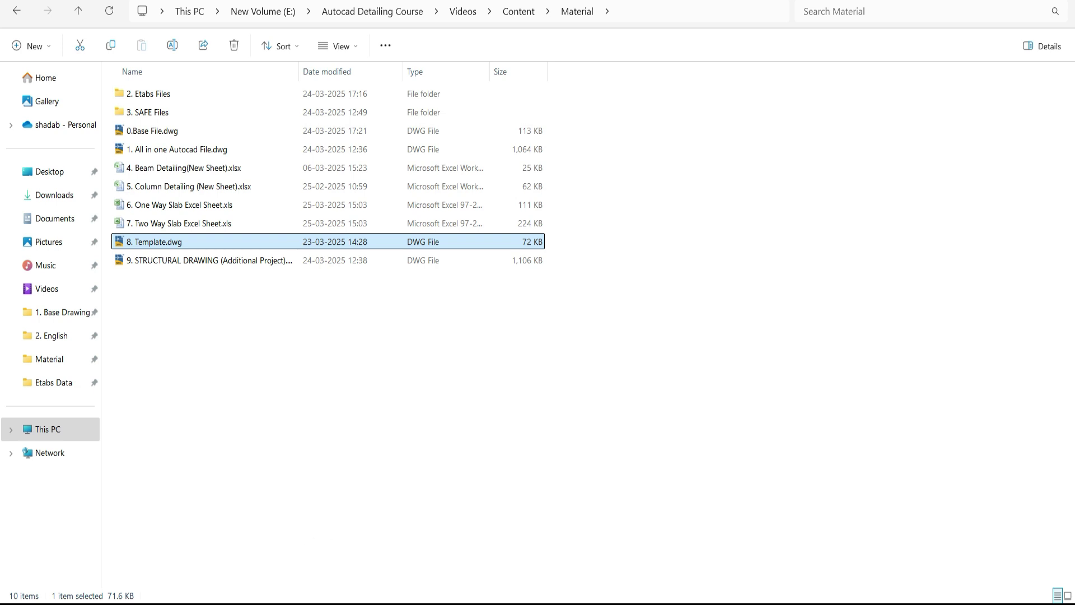
click(329, 601)
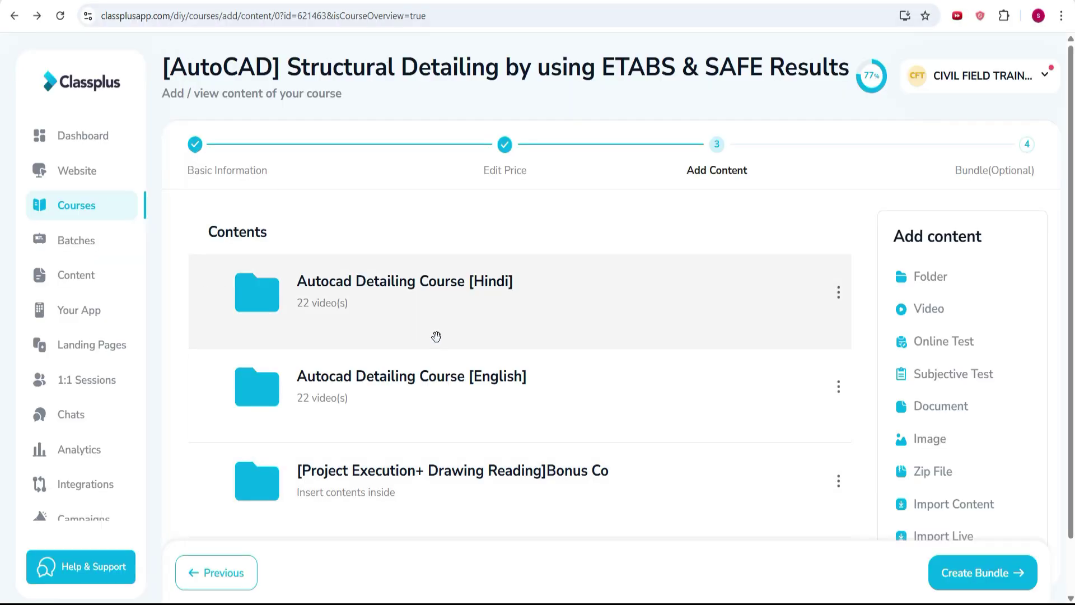